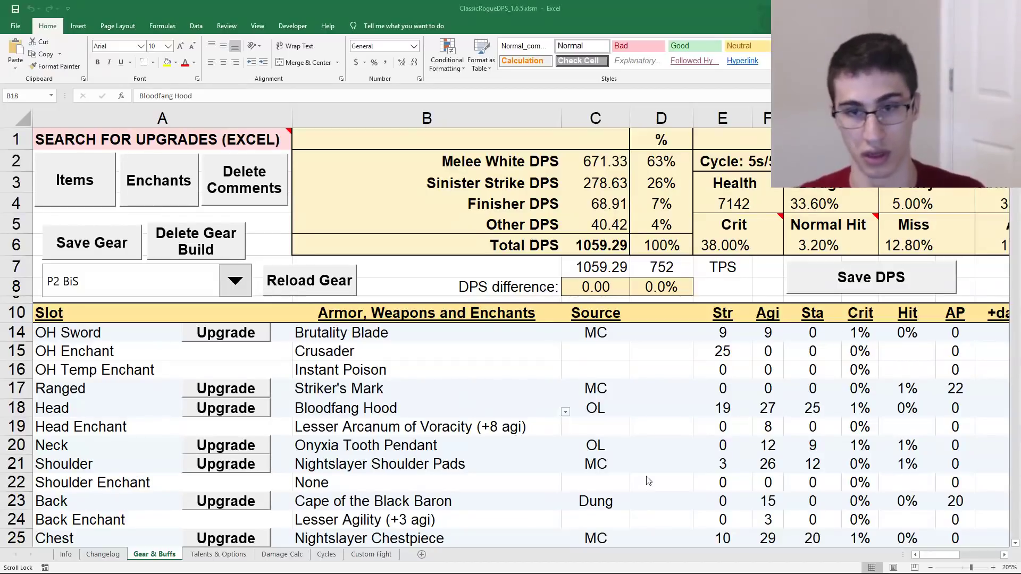
Step: Override the Shadowcraft 6pc (+35e proc) set bonus with True to check the DPS difference, and undo the override
{"action": "left_click", "coordinate": [934, 557]}
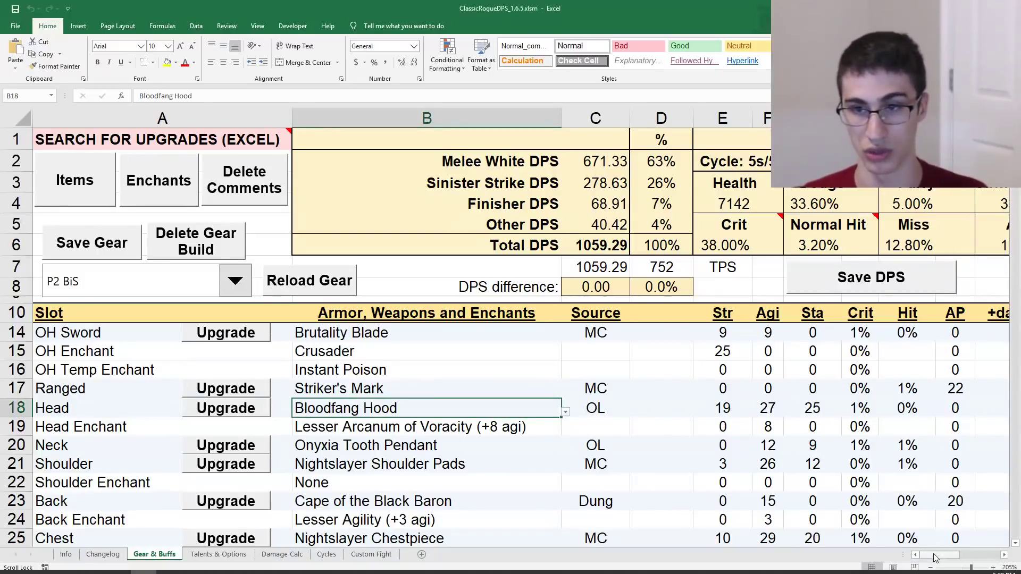
{"action": "left_click_drag", "start_coordinate": [937, 555], "coordinate": [968, 555]}
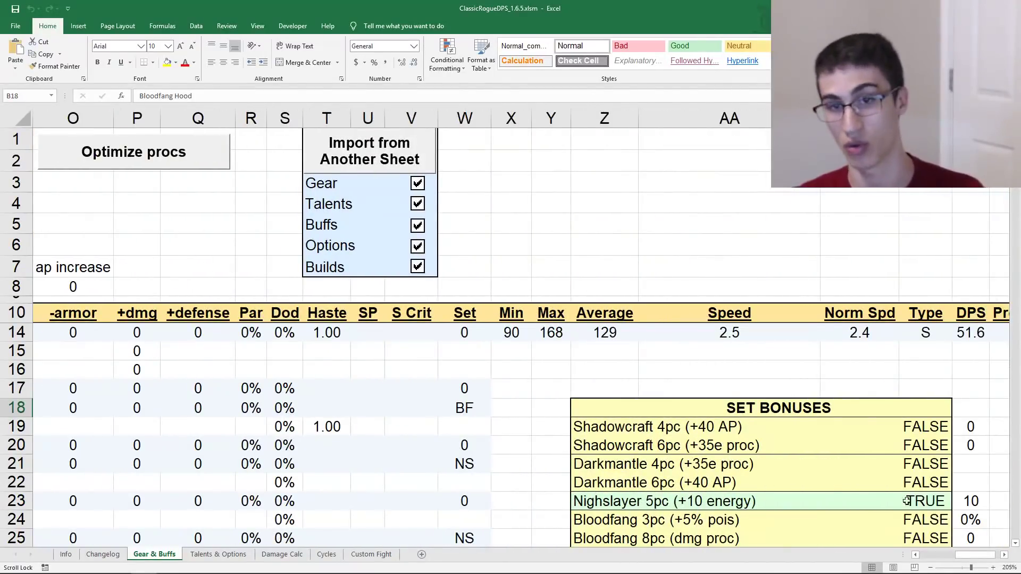
{"action": "left_click", "coordinate": [926, 448]}
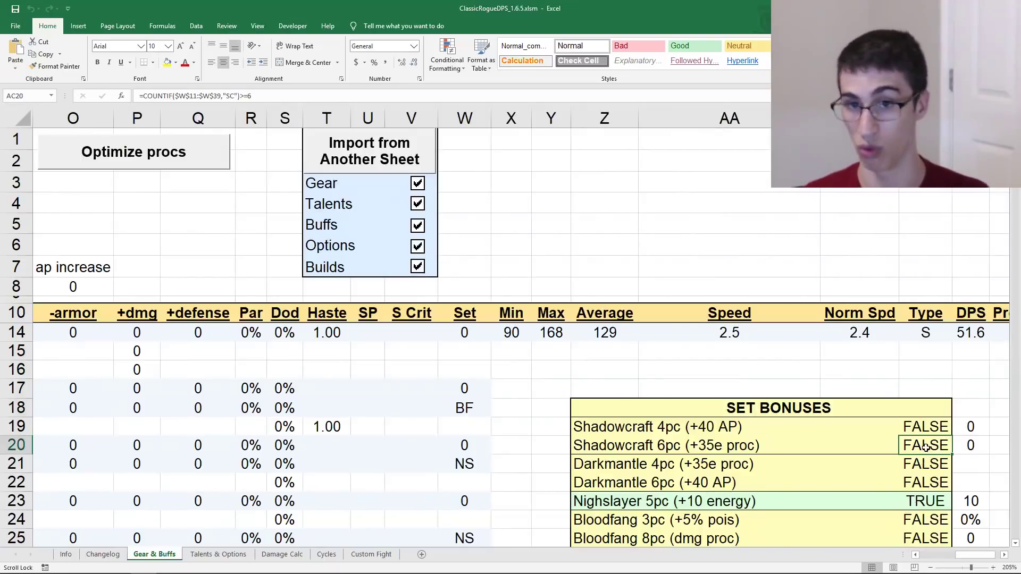
{"action": "type", "text": "True"}
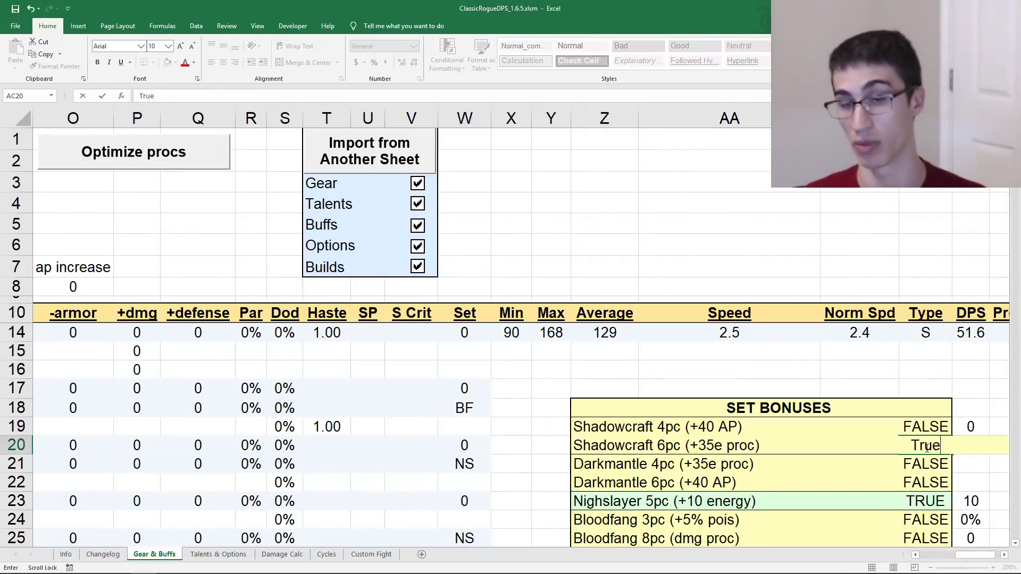
{"action": "key", "text": "Return"}
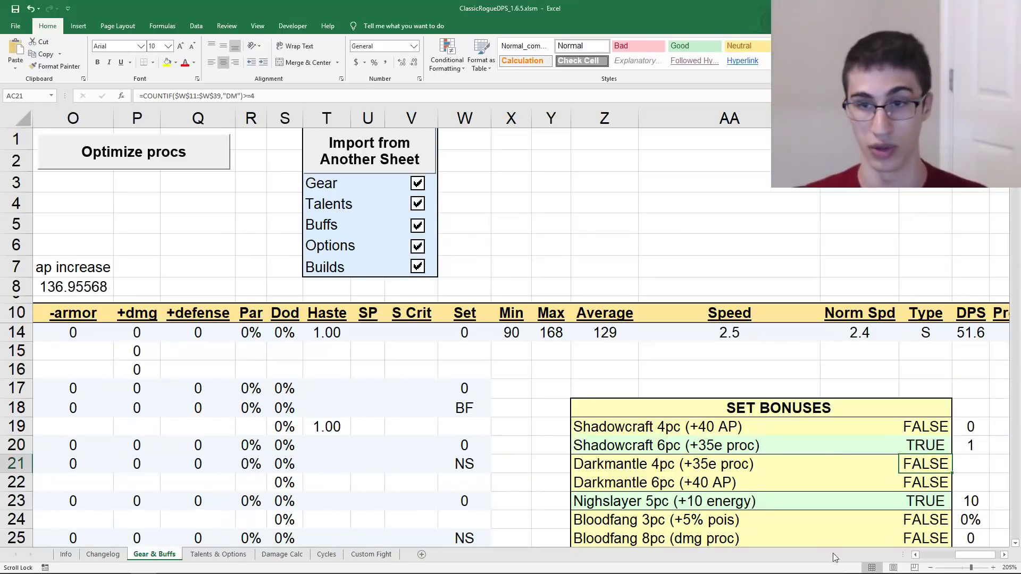
{"action": "left_click_drag", "start_coordinate": [956, 557], "coordinate": [928, 557]}
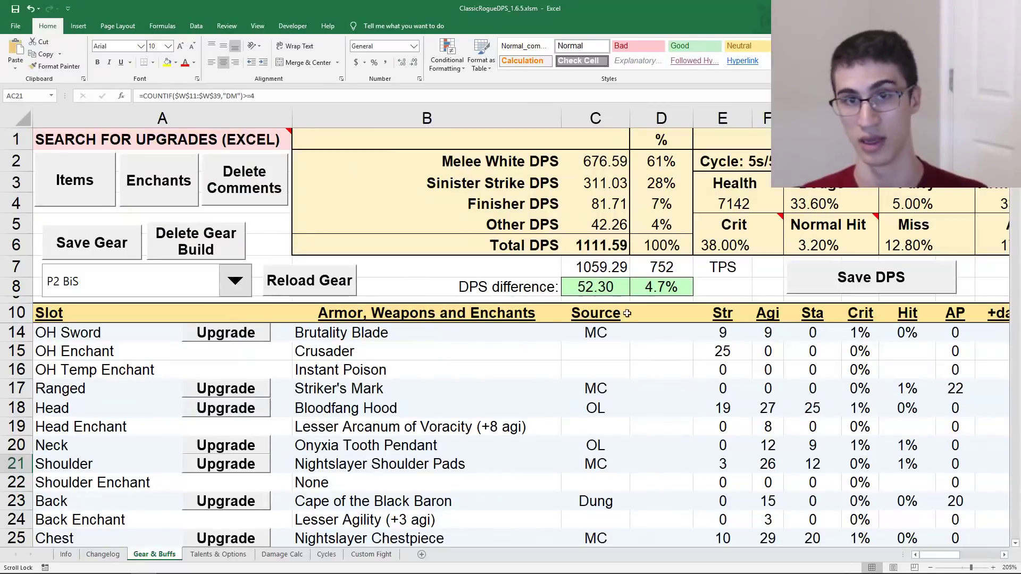
{"action": "key", "text": "ctrl+z"}
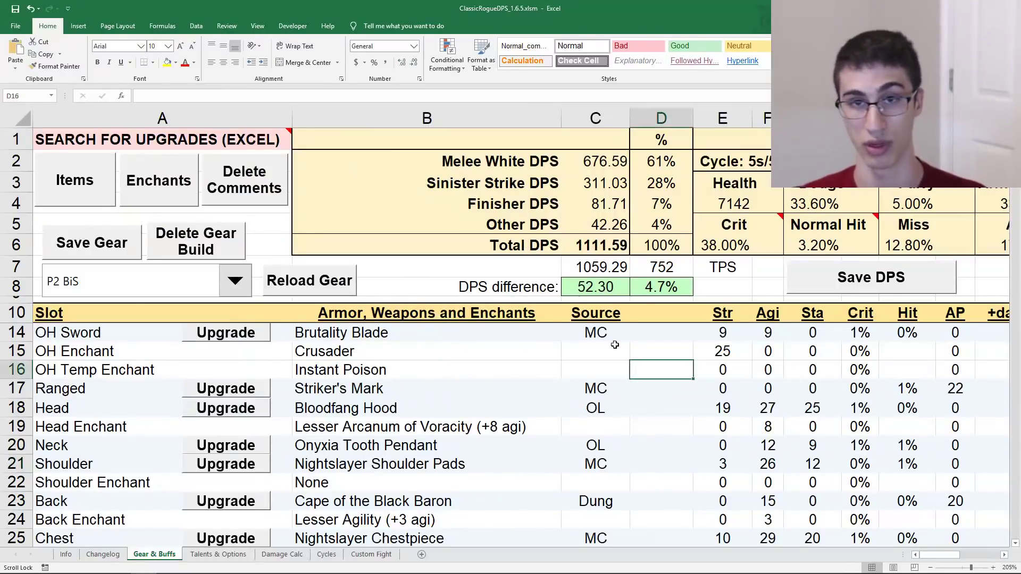
{"action": "key", "text": "ctrl+z"}
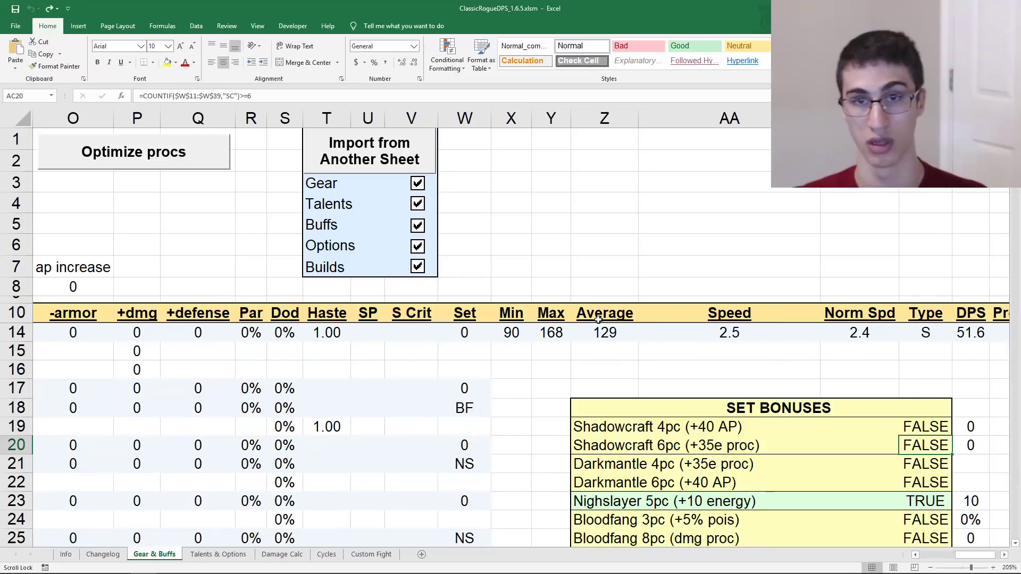
Step: Override the Darkmantle 4pc (+35e proc) set bonus with True to compare the DPS, and undo the override
{"action": "left_click", "coordinate": [924, 485]}
{"action": "left_click", "coordinate": [923, 469]}
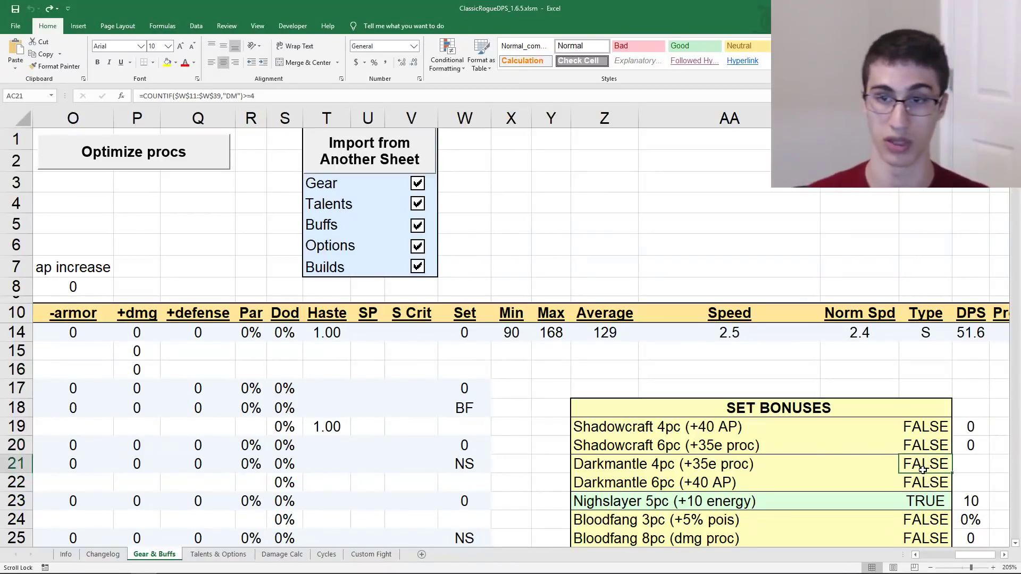
{"action": "type", "text": "True"}
{"action": "key", "text": "Return"}
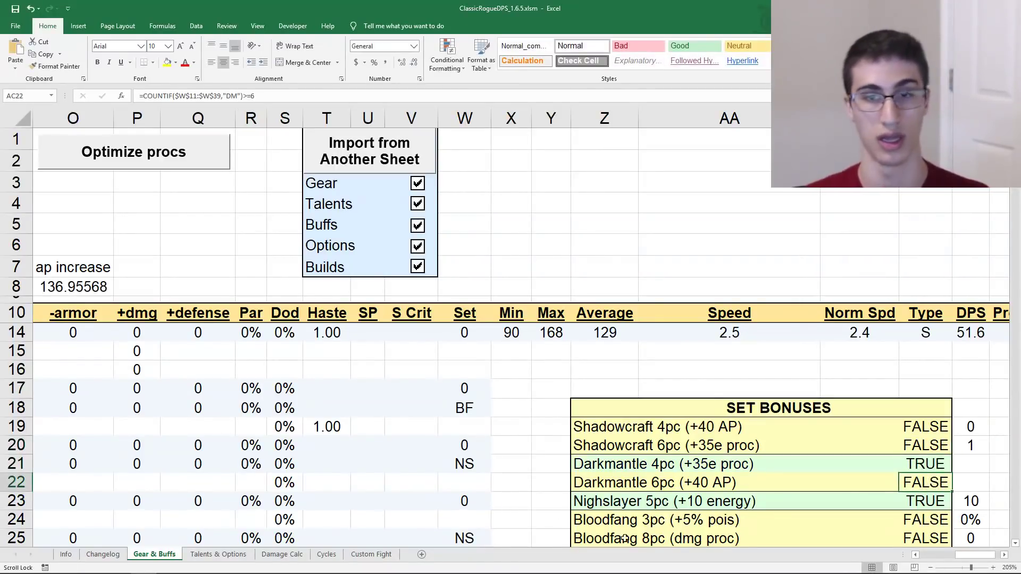
{"action": "left_click_drag", "start_coordinate": [973, 555], "coordinate": [869, 554]}
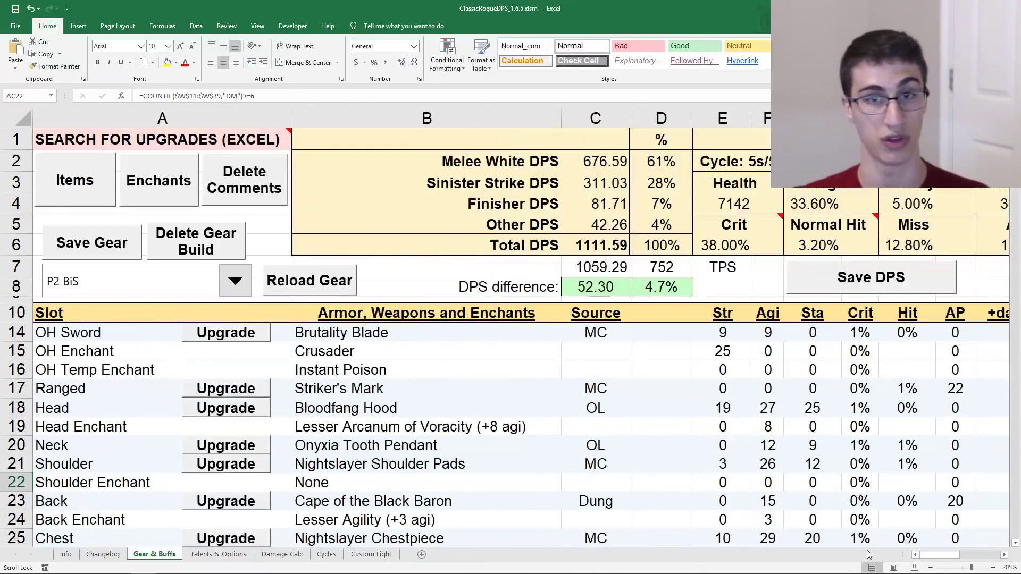
{"action": "left_click", "coordinate": [472, 389]}
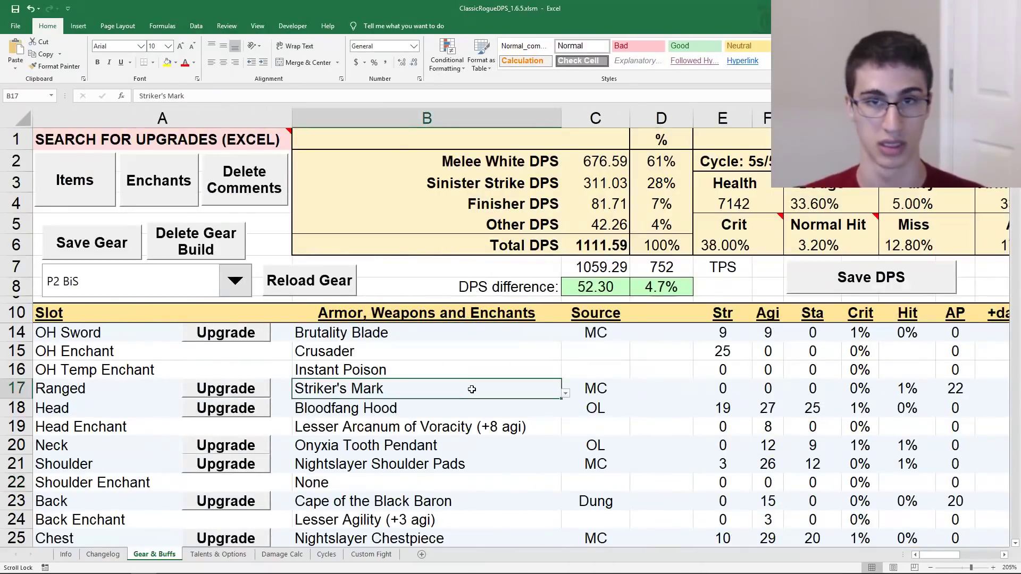
{"action": "key", "text": "ctrl+z"}
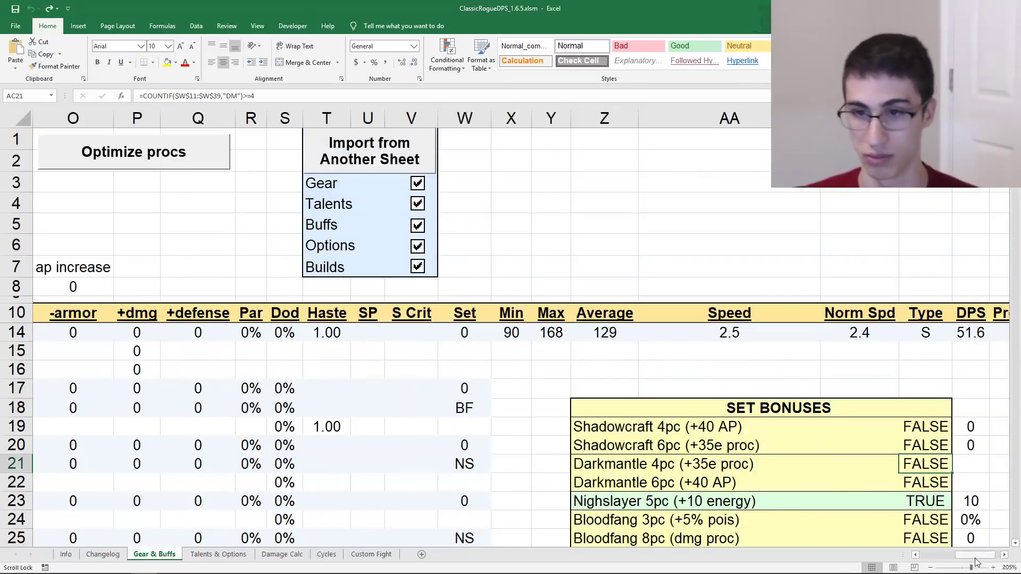
{"action": "left_click_drag", "start_coordinate": [976, 563], "coordinate": [934, 562]}
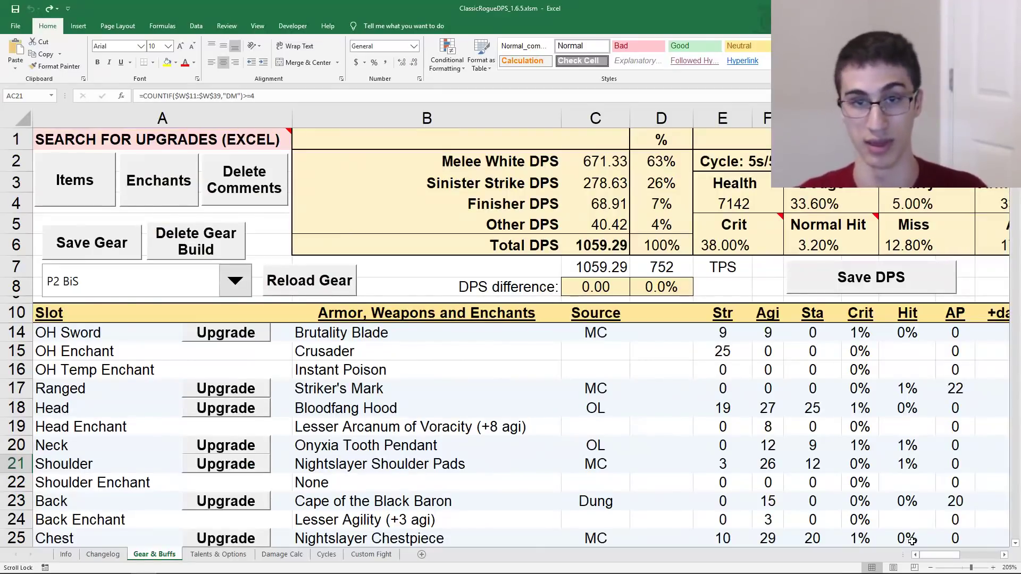
Step: Examine the talent setup and the P2 BiS build's gear and enchants by slot, including its total DPS
{"action": "left_click", "coordinate": [226, 555]}
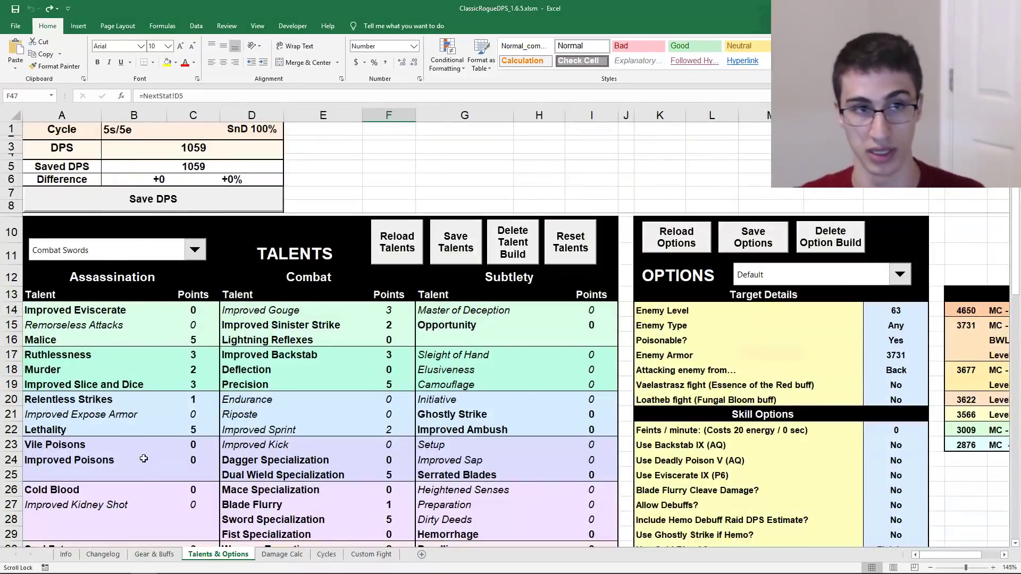
{"action": "left_click", "coordinate": [154, 554]}
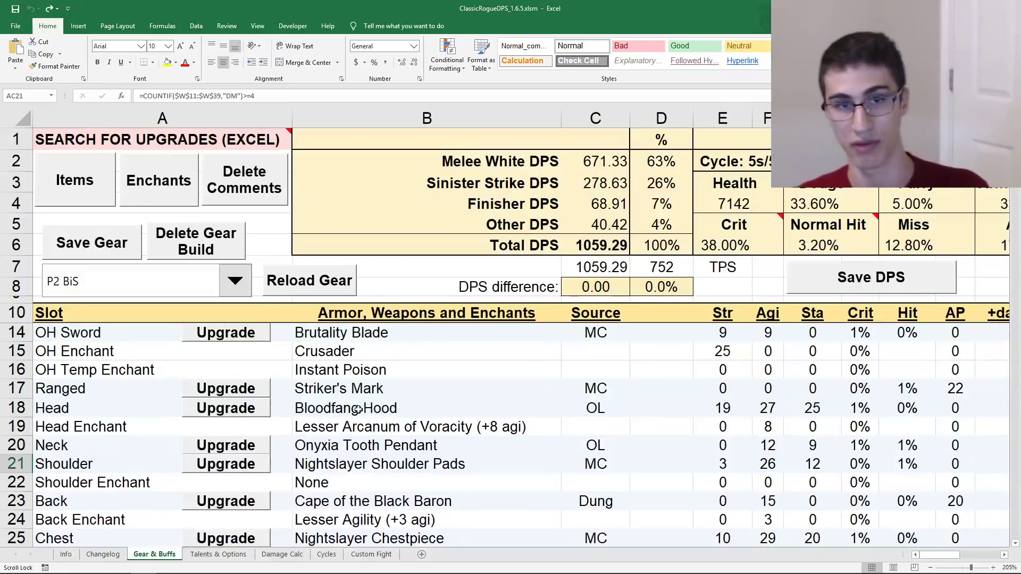
{"action": "scroll", "coordinate": [357, 409], "scroll_direction": "down", "scroll_amount": 1}
{"action": "scroll", "coordinate": [359, 404], "scroll_direction": "up", "scroll_amount": 2}
{"action": "scroll", "coordinate": [364, 396], "scroll_direction": "down", "scroll_amount": 3}
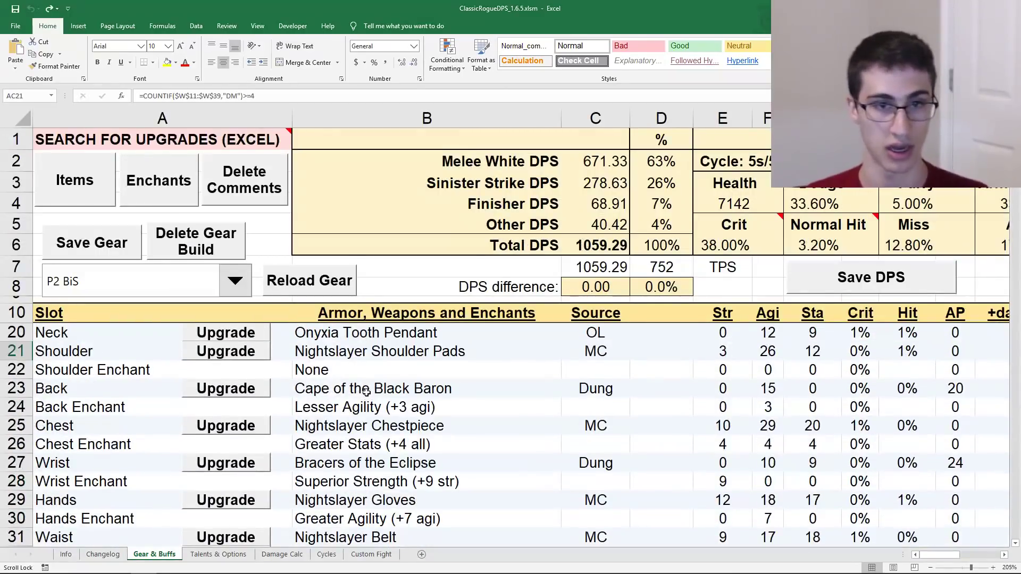
{"action": "scroll", "coordinate": [398, 430], "scroll_direction": "down", "scroll_amount": 1}
{"action": "left_click", "coordinate": [390, 413]}
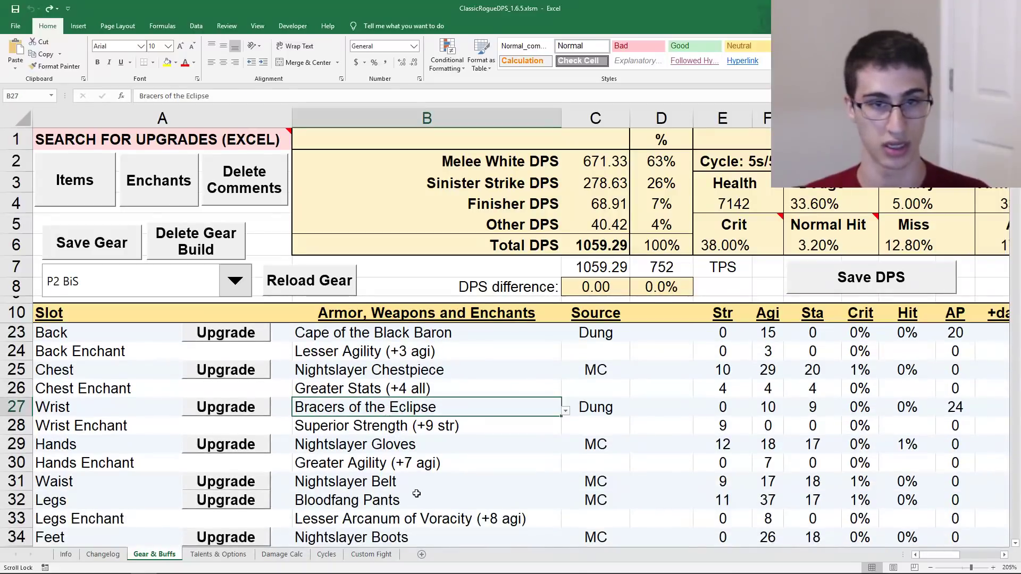
{"action": "scroll", "coordinate": [418, 492], "scroll_direction": "down", "scroll_amount": 1}
{"action": "scroll", "coordinate": [425, 473], "scroll_direction": "up", "scroll_amount": 4}
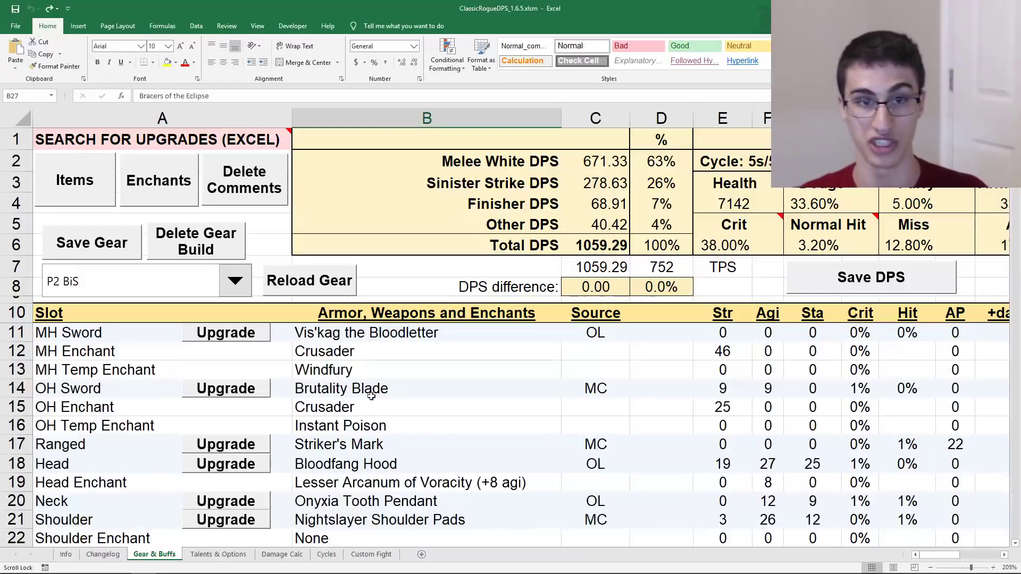
{"action": "scroll", "coordinate": [372, 397], "scroll_direction": "down", "scroll_amount": 2}
{"action": "left_click", "coordinate": [330, 427]}
{"action": "scroll", "coordinate": [348, 429], "scroll_direction": "down", "scroll_amount": 1}
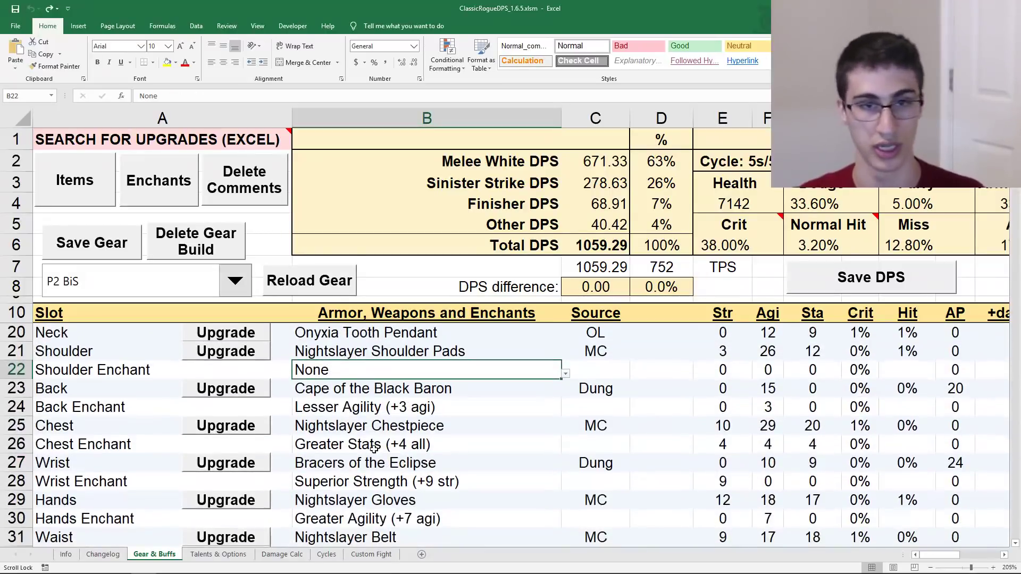
{"action": "scroll", "coordinate": [374, 449], "scroll_direction": "down", "scroll_amount": 3}
{"action": "scroll", "coordinate": [410, 477], "scroll_direction": "up", "scroll_amount": 6}
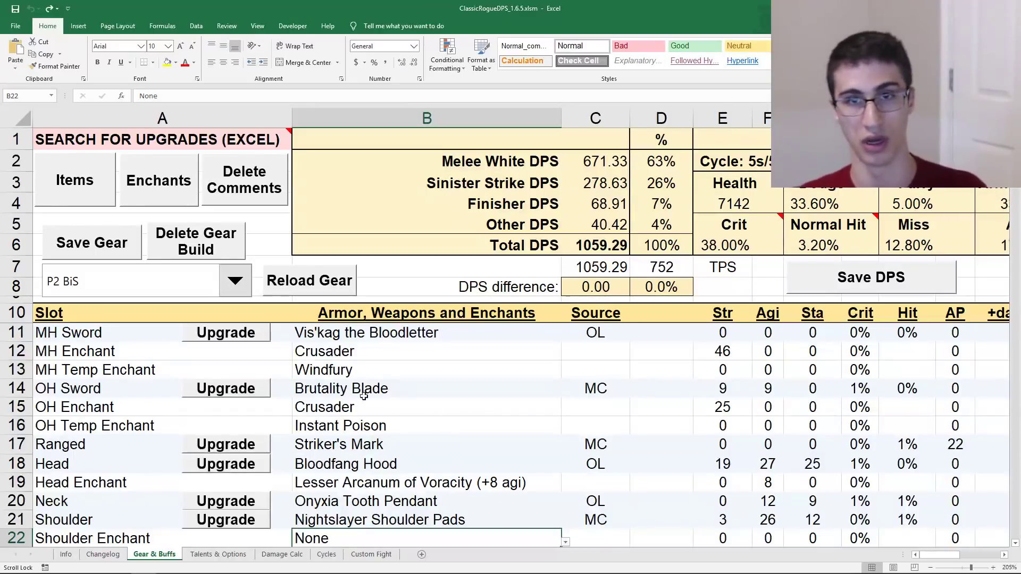
{"action": "left_click", "coordinate": [581, 252]}
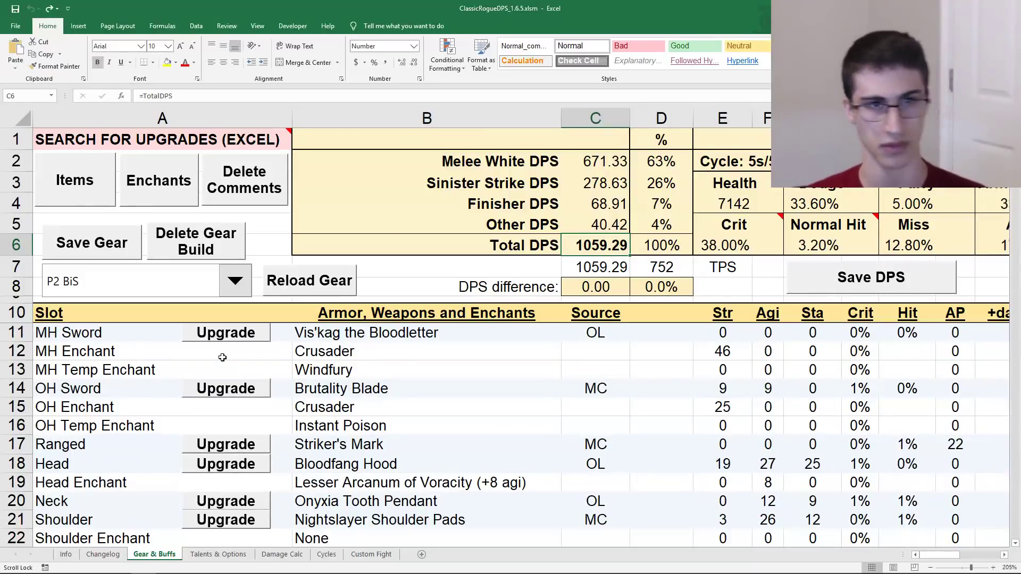
Step: Load the saved gear build P2 SC Bis on the Gear & Buffs sheet
{"action": "left_click", "coordinate": [243, 281]}
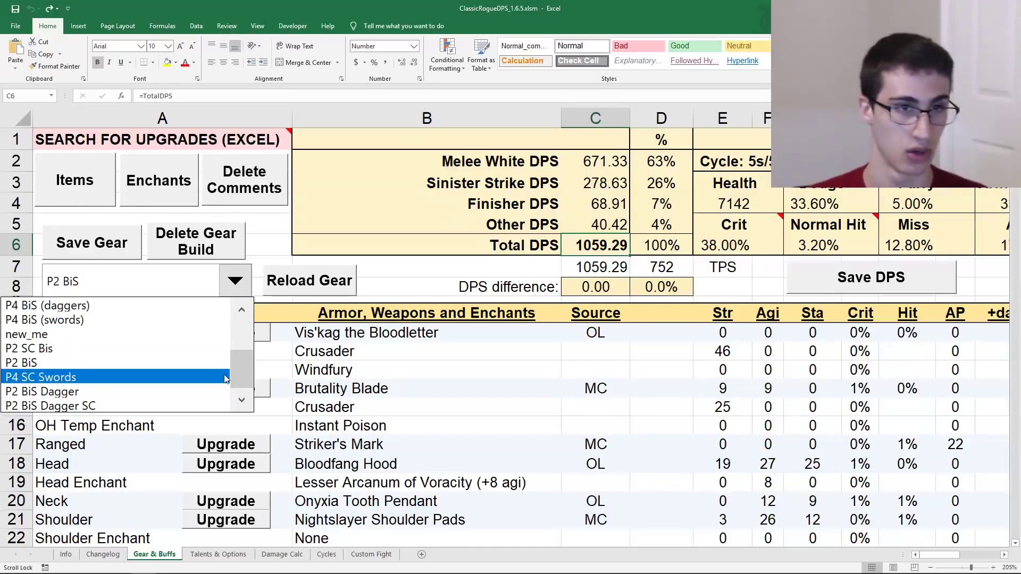
{"action": "left_click", "coordinate": [194, 349]}
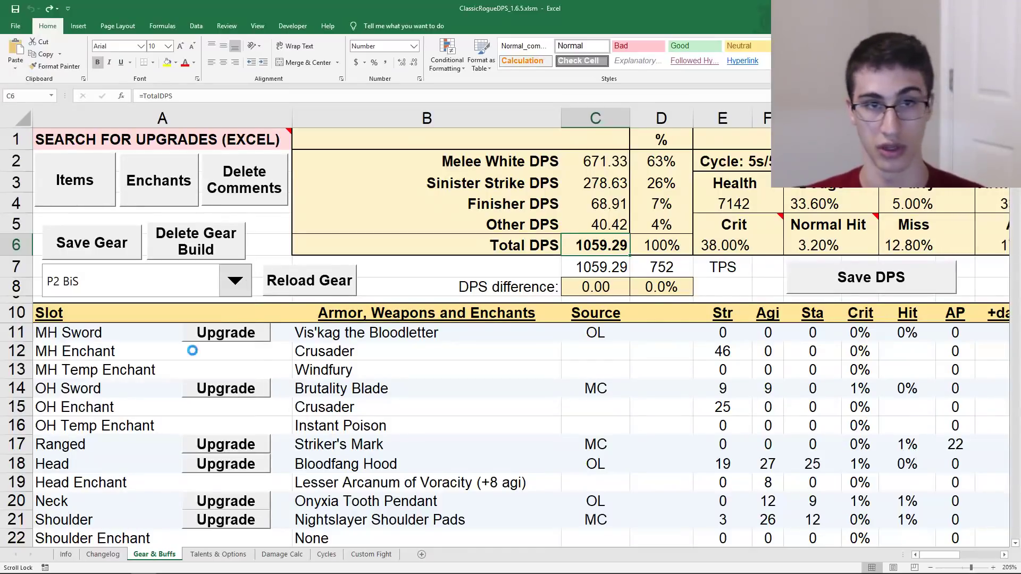
{"action": "left_click", "coordinate": [543, 326]}
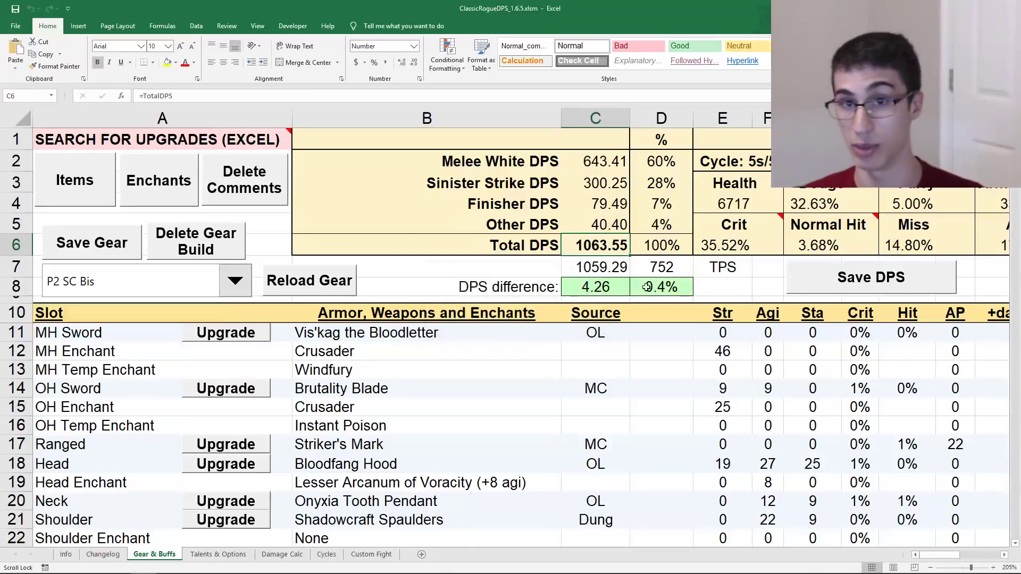
Step: Examine the Shadowcraft pieces in the loaded gear build and its DPS difference from the saved DPS
{"action": "scroll", "coordinate": [505, 457], "scroll_direction": "down", "scroll_amount": 2}
{"action": "scroll", "coordinate": [503, 461], "scroll_direction": "up", "scroll_amount": 2}
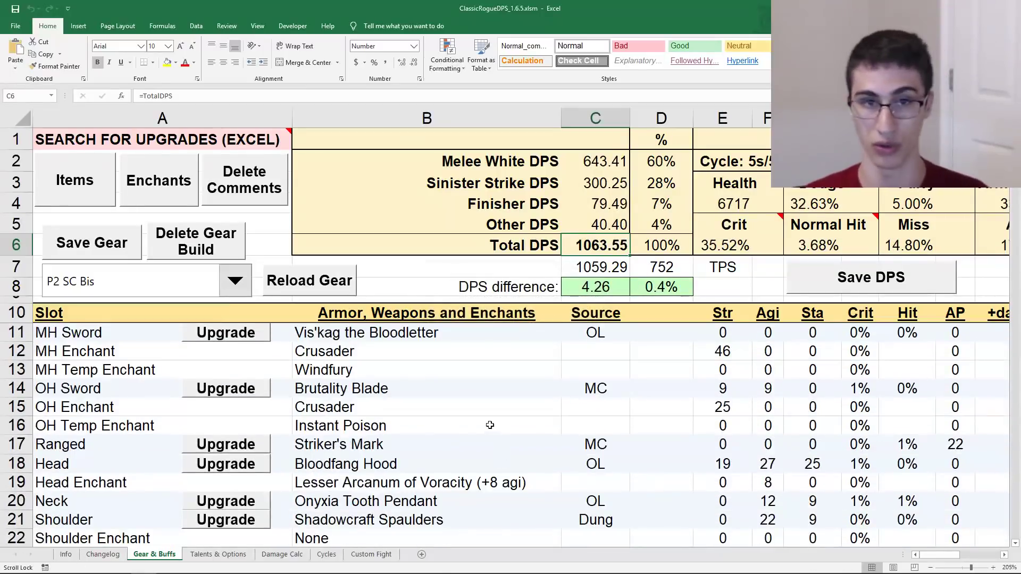
{"action": "scroll", "coordinate": [465, 438], "scroll_direction": "down", "scroll_amount": 1}
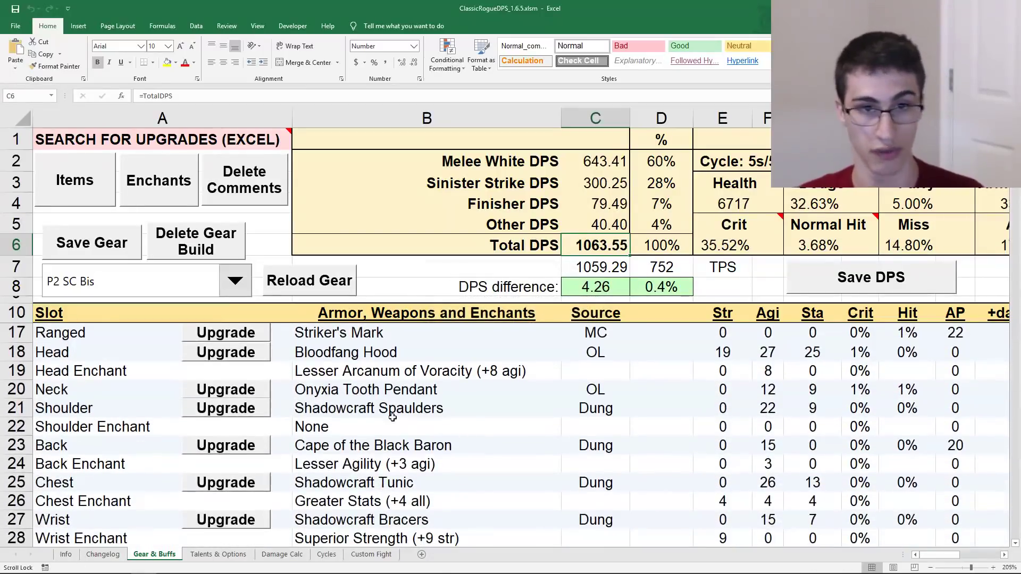
{"action": "left_click", "coordinate": [393, 418]}
{"action": "scroll", "coordinate": [389, 420], "scroll_direction": "down", "scroll_amount": 1}
{"action": "left_click", "coordinate": [377, 423]}
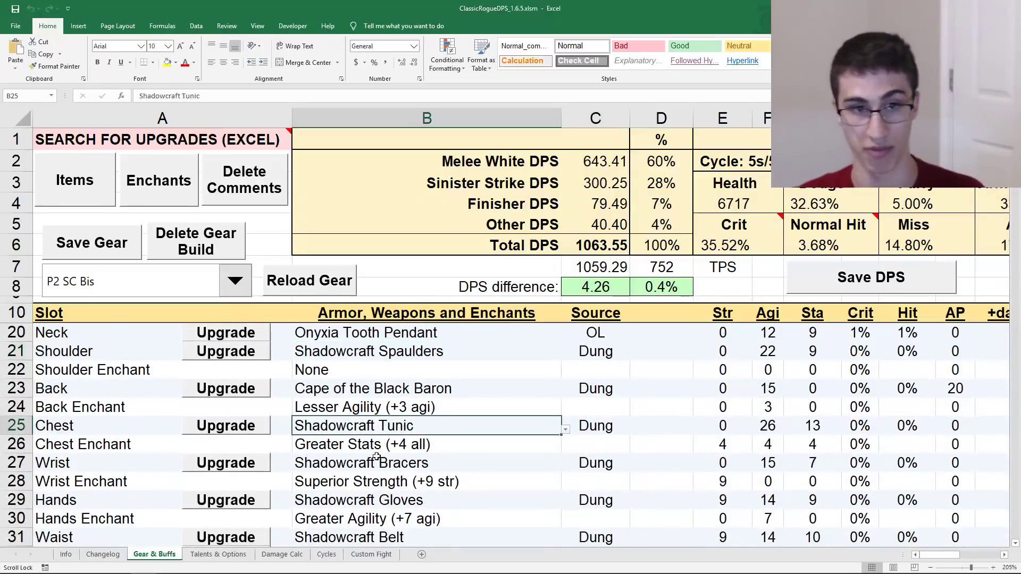
{"action": "scroll", "coordinate": [378, 470], "scroll_direction": "up", "scroll_amount": 3}
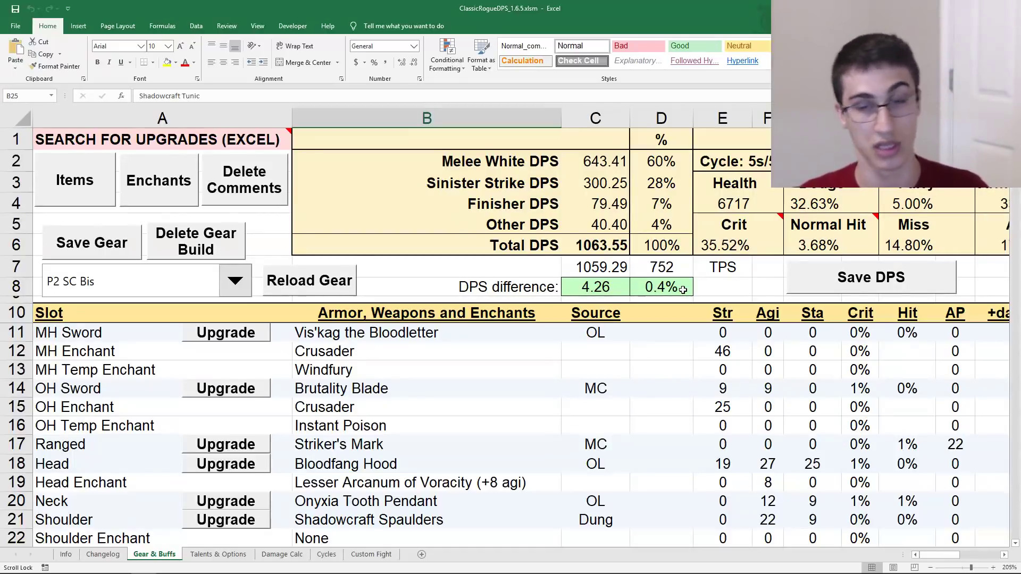
{"action": "left_click", "coordinate": [582, 288]}
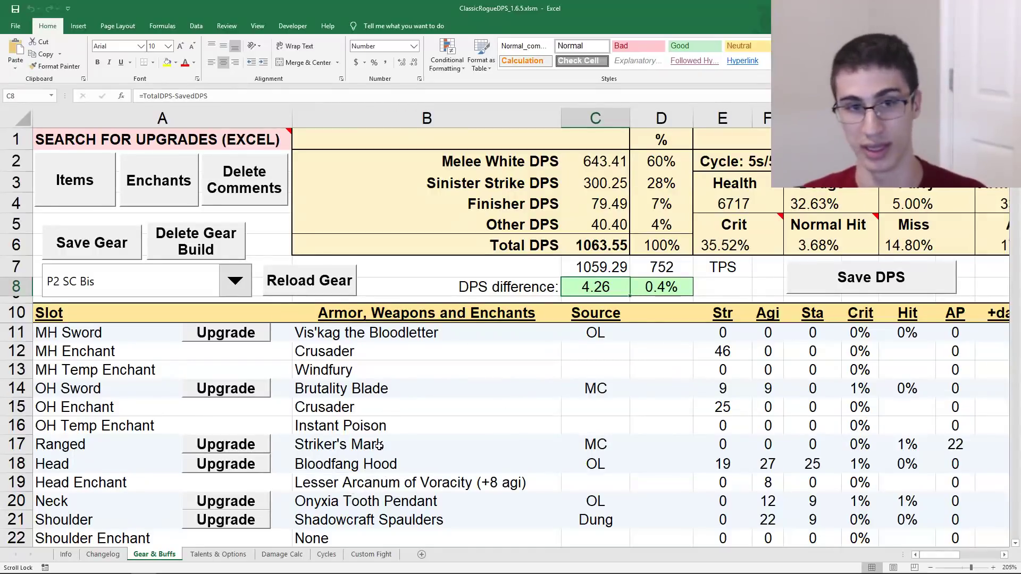
{"action": "scroll", "coordinate": [379, 445], "scroll_direction": "down", "scroll_amount": 1}
{"action": "scroll", "coordinate": [422, 485], "scroll_direction": "up", "scroll_amount": 1}
{"action": "left_click", "coordinate": [412, 519]}
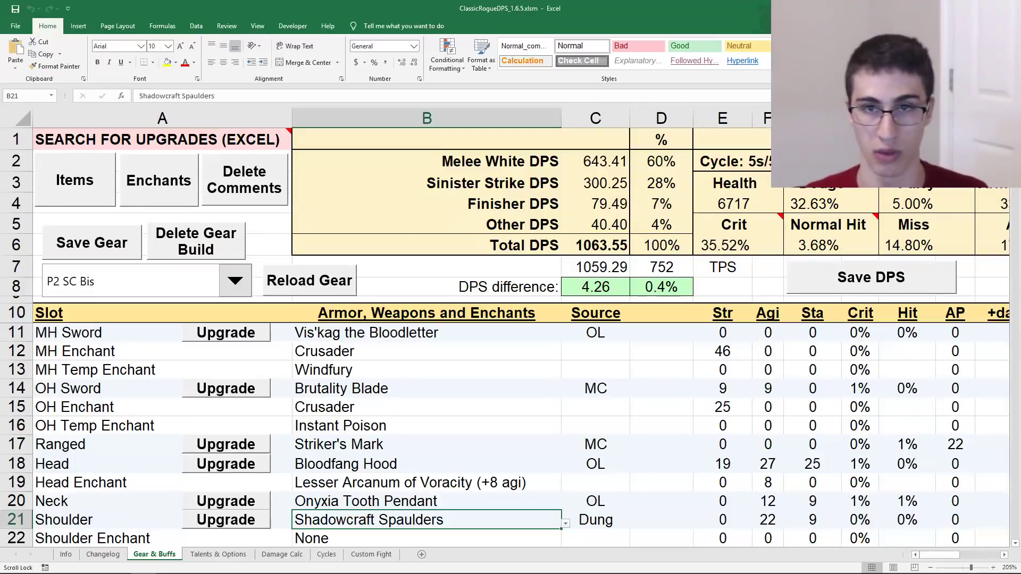
Step: Load the Combat Daggers talent build on the Talents & Options sheet
{"action": "left_click", "coordinate": [216, 556]}
{"action": "left_click", "coordinate": [195, 250]}
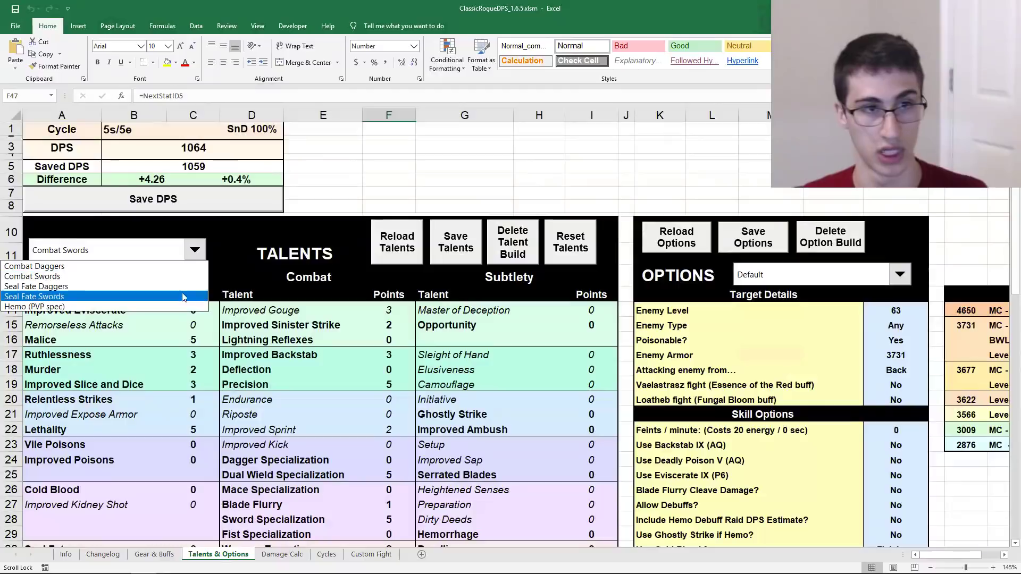
{"action": "left_click", "coordinate": [171, 267]}
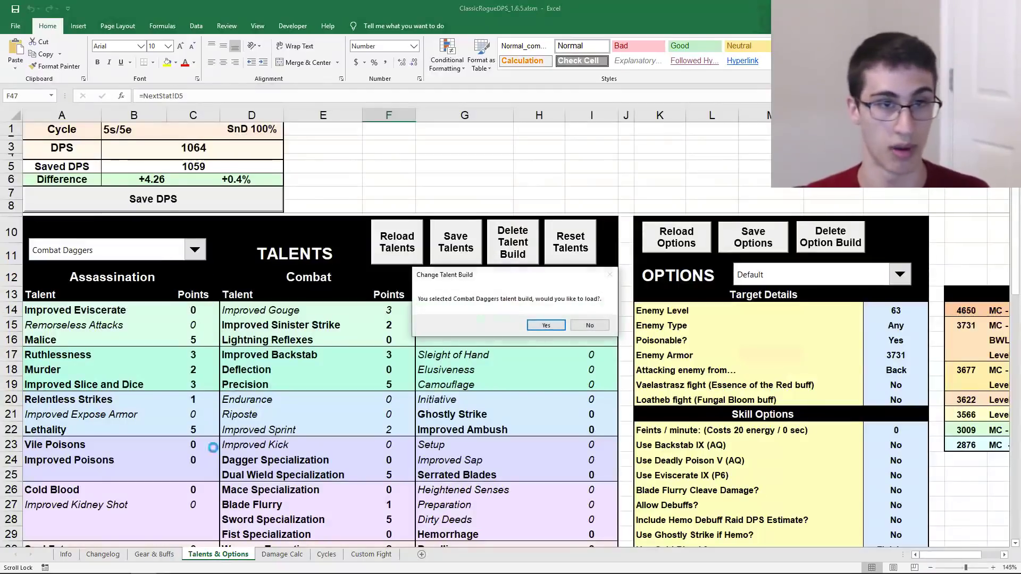
{"action": "left_click", "coordinate": [553, 331]}
Step: Load the saved gear build P2 BiS Dagger on the Gear & Buffs sheet and save its DPS as the comparison baseline
{"action": "left_click", "coordinate": [154, 554]}
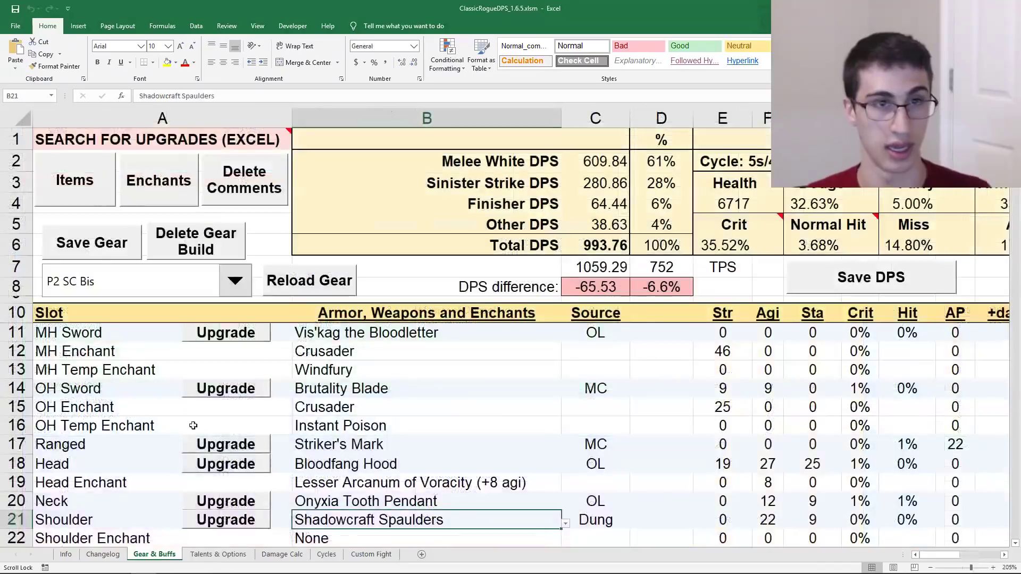
{"action": "left_click", "coordinate": [235, 281]}
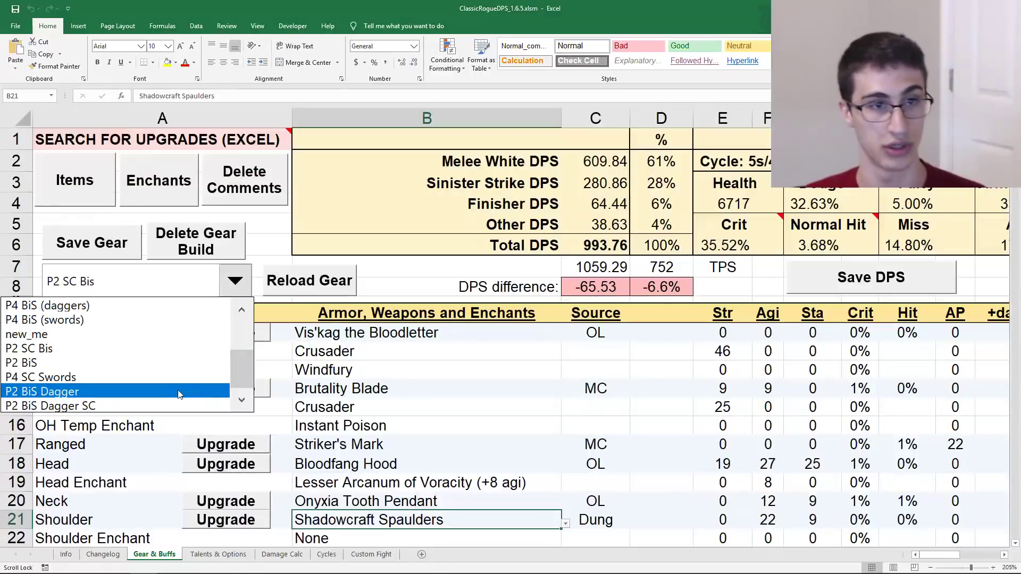
{"action": "left_click", "coordinate": [181, 391]}
{"action": "left_click", "coordinate": [541, 326]}
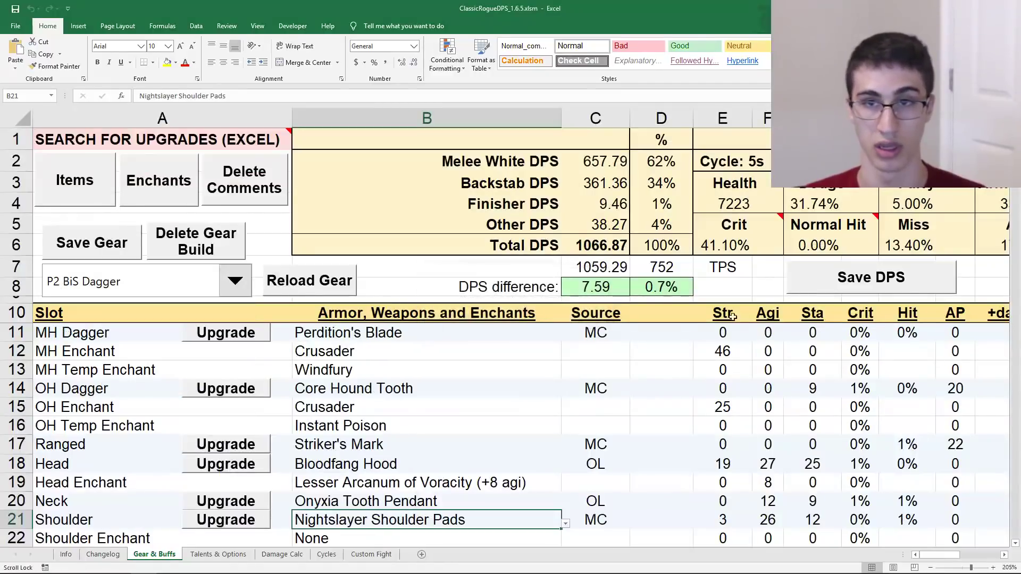
{"action": "left_click", "coordinate": [856, 277]}
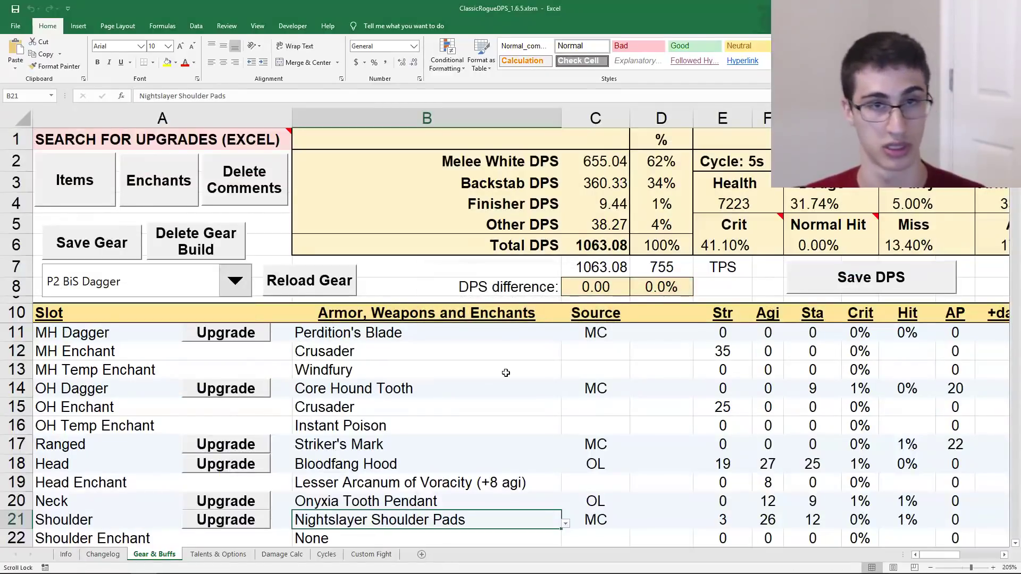
Step: Load the saved gear build P2 BiS Dagger SC to compare it with the saved DPS
{"action": "left_click", "coordinate": [235, 281]}
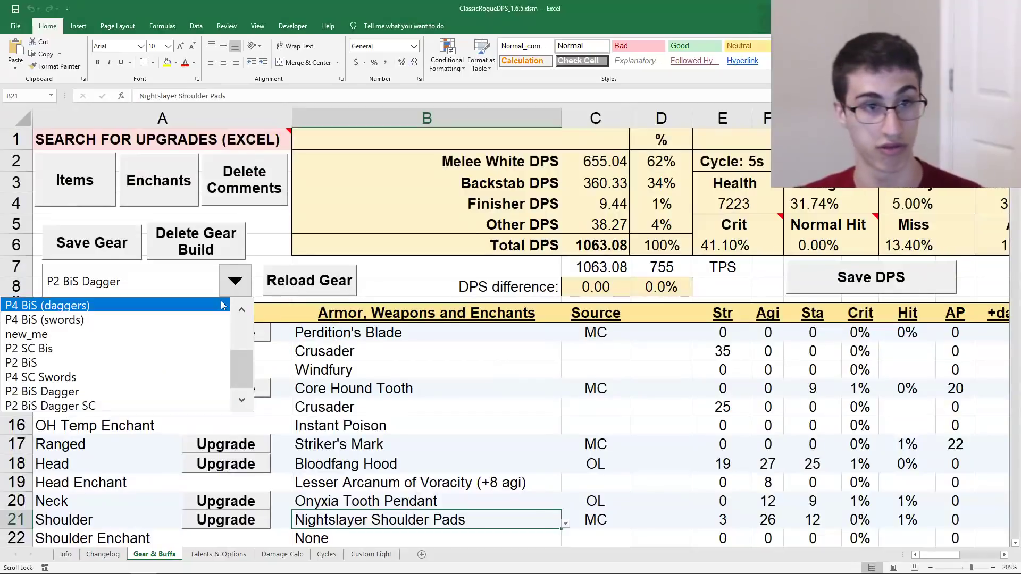
{"action": "left_click", "coordinate": [182, 405]}
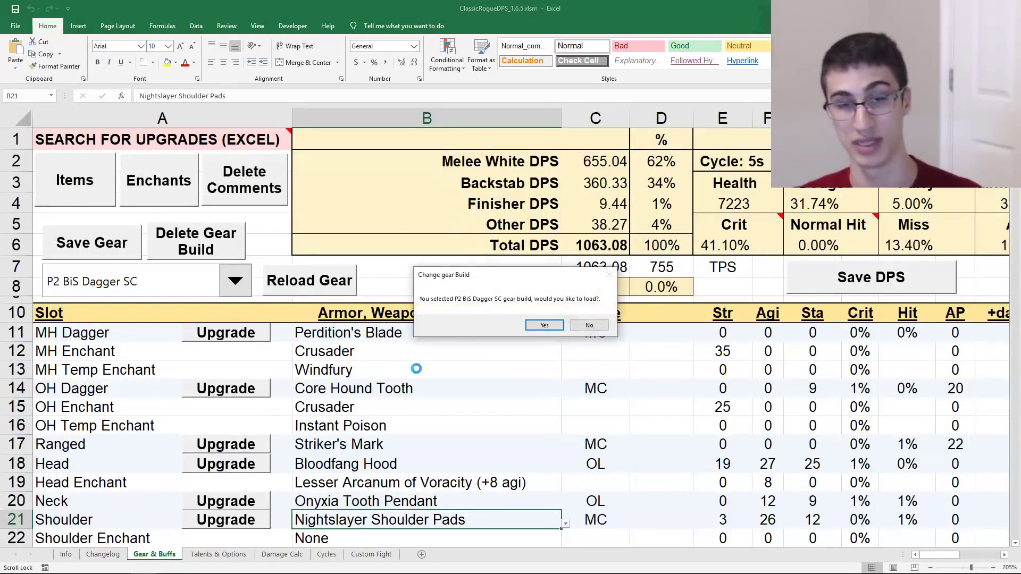
{"action": "left_click", "coordinate": [543, 326]}
Step: Examine the dagger build's gear by slot, including the Shadowcraft pieces, the hands slot and the head slot
{"action": "scroll", "coordinate": [542, 375], "scroll_direction": "down", "scroll_amount": 1}
{"action": "scroll", "coordinate": [542, 375], "scroll_direction": "up", "scroll_amount": 1}
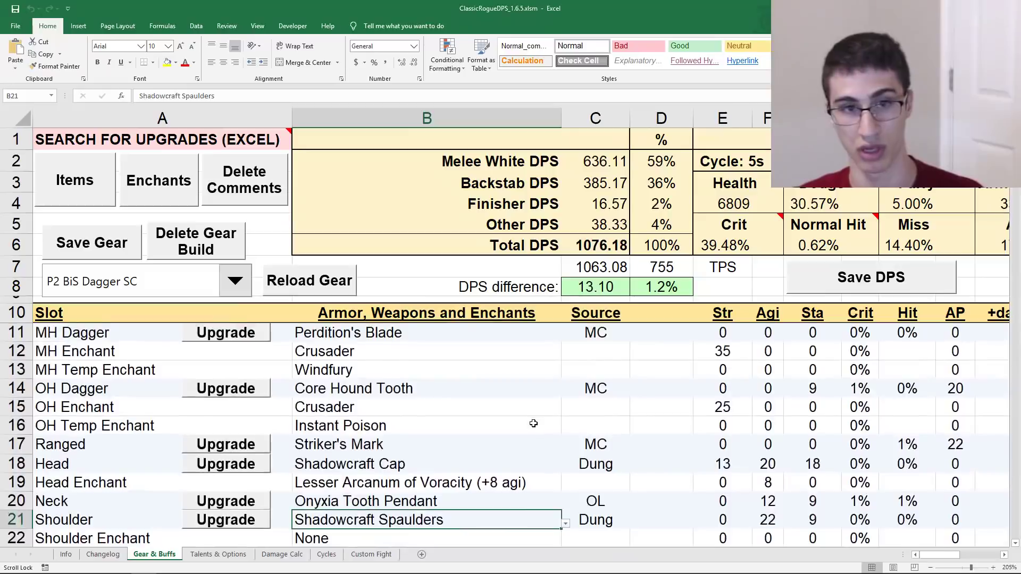
{"action": "scroll", "coordinate": [535, 410], "scroll_direction": "down", "scroll_amount": 2}
{"action": "scroll", "coordinate": [533, 425], "scroll_direction": "down", "scroll_amount": 1}
{"action": "scroll", "coordinate": [532, 431], "scroll_direction": "down", "scroll_amount": 1}
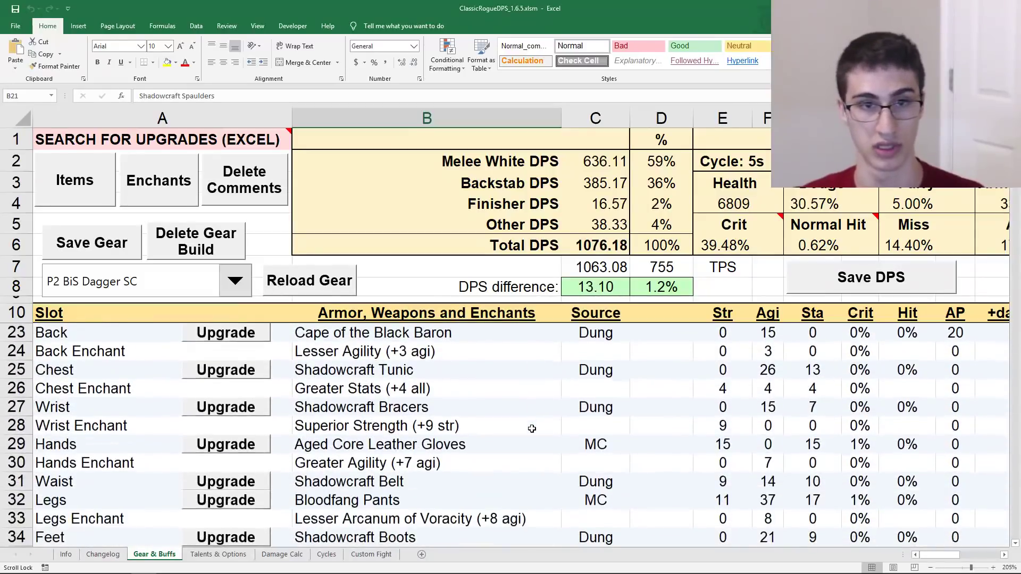
{"action": "left_click", "coordinate": [473, 445]}
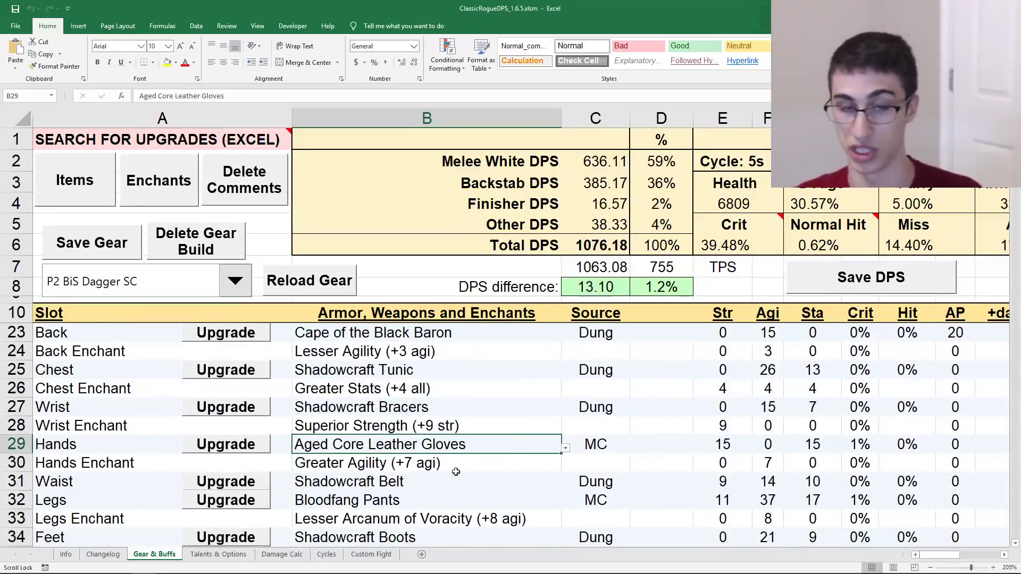
{"action": "scroll", "coordinate": [468, 476], "scroll_direction": "up", "scroll_amount": 4}
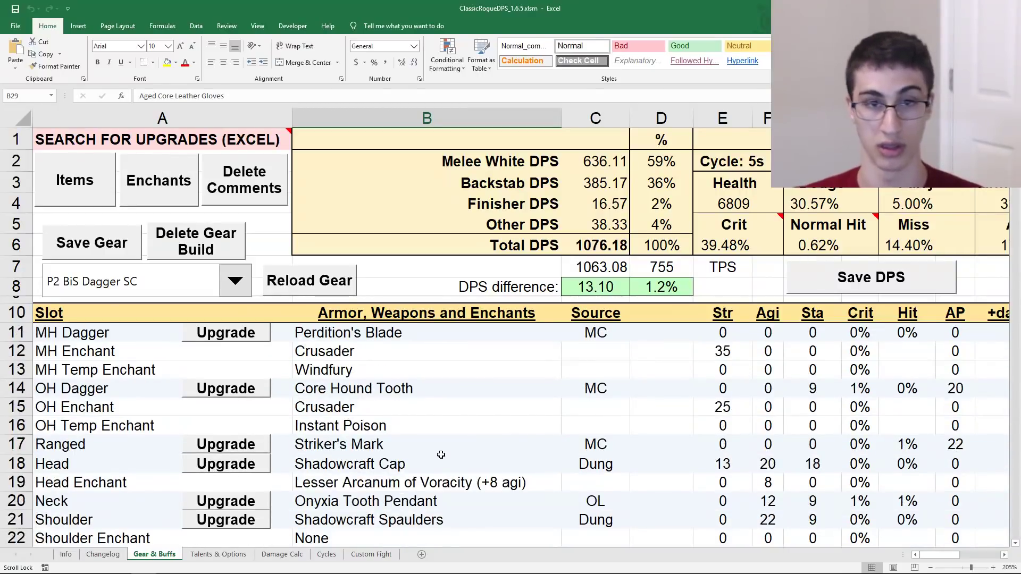
{"action": "scroll", "coordinate": [441, 457], "scroll_direction": "down", "scroll_amount": 3}
{"action": "scroll", "coordinate": [443, 487], "scroll_direction": "up", "scroll_amount": 3}
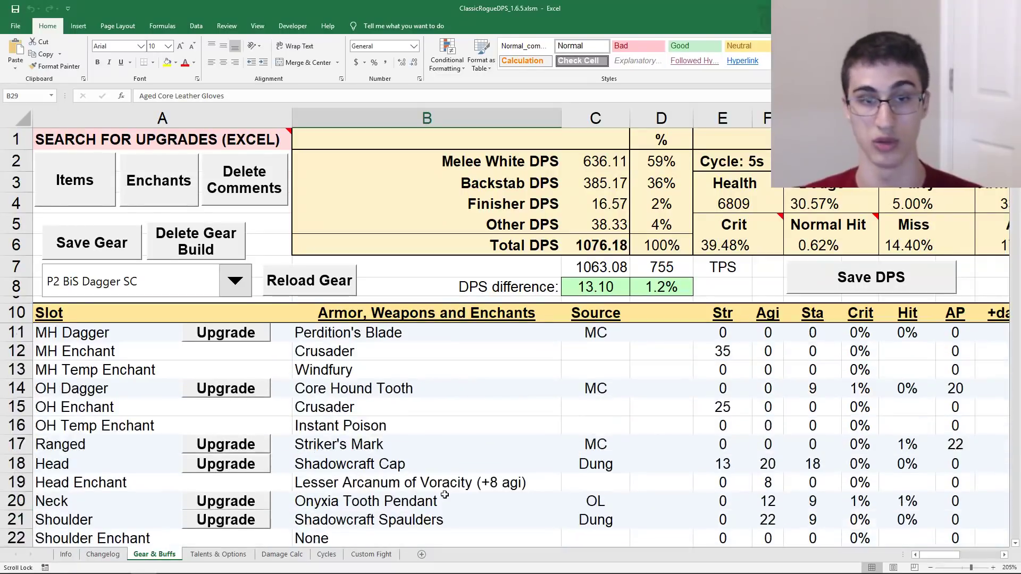
{"action": "left_click", "coordinate": [386, 464]}
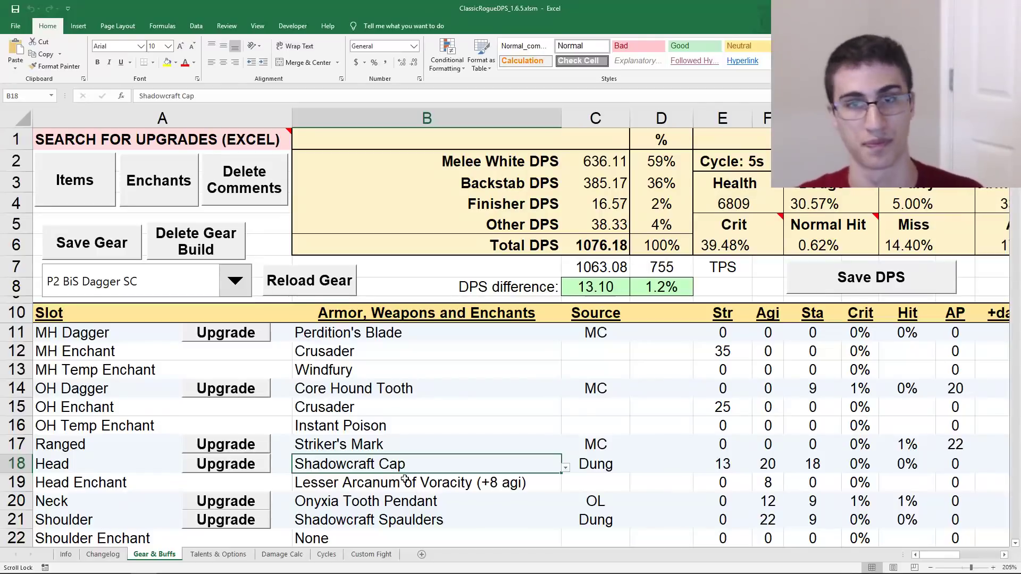
Step: Examine the percentage DPS difference of the P2 dagger Shadowcraft build and review its gear list again
{"action": "left_click", "coordinate": [656, 284]}
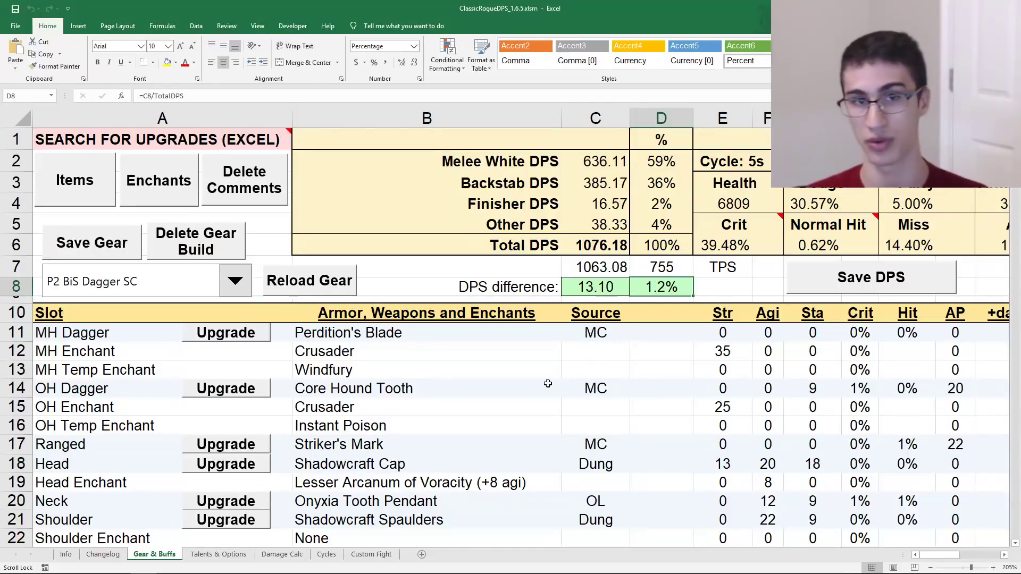
{"action": "scroll", "coordinate": [548, 384], "scroll_direction": "down", "scroll_amount": 5}
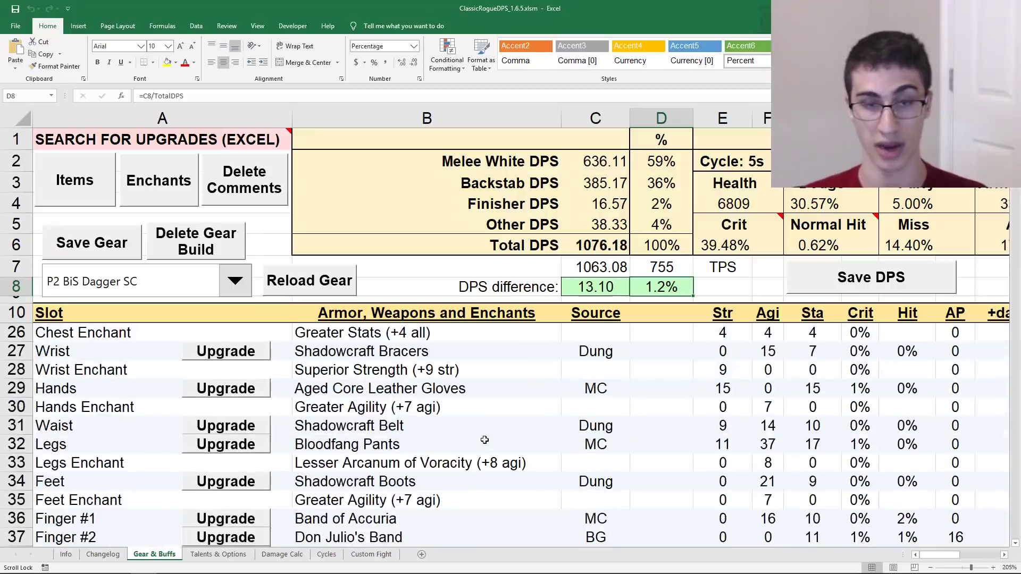
{"action": "scroll", "coordinate": [518, 447], "scroll_direction": "up", "scroll_amount": 5}
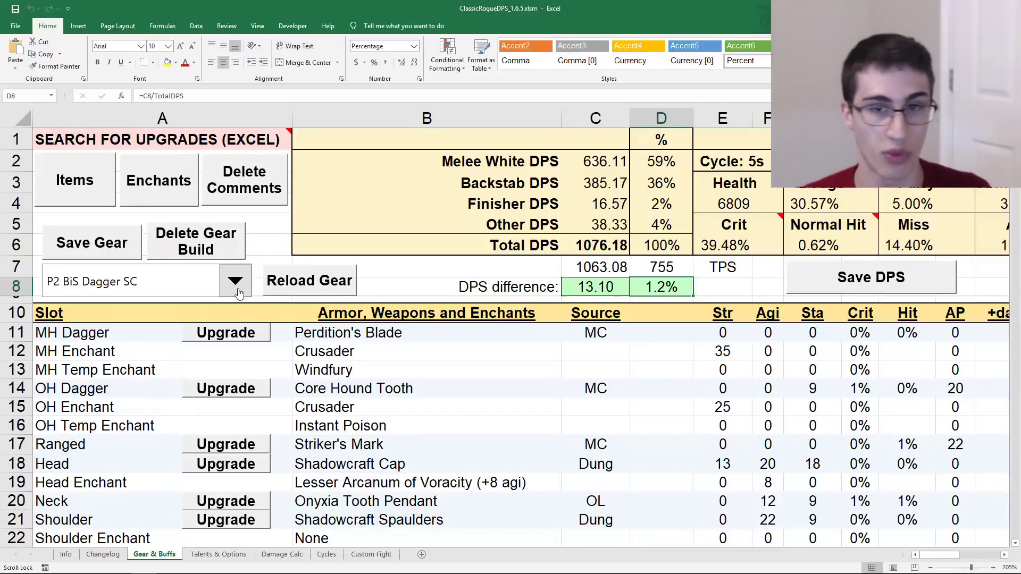
{"action": "scroll", "coordinate": [479, 424], "scroll_direction": "down", "scroll_amount": 1}
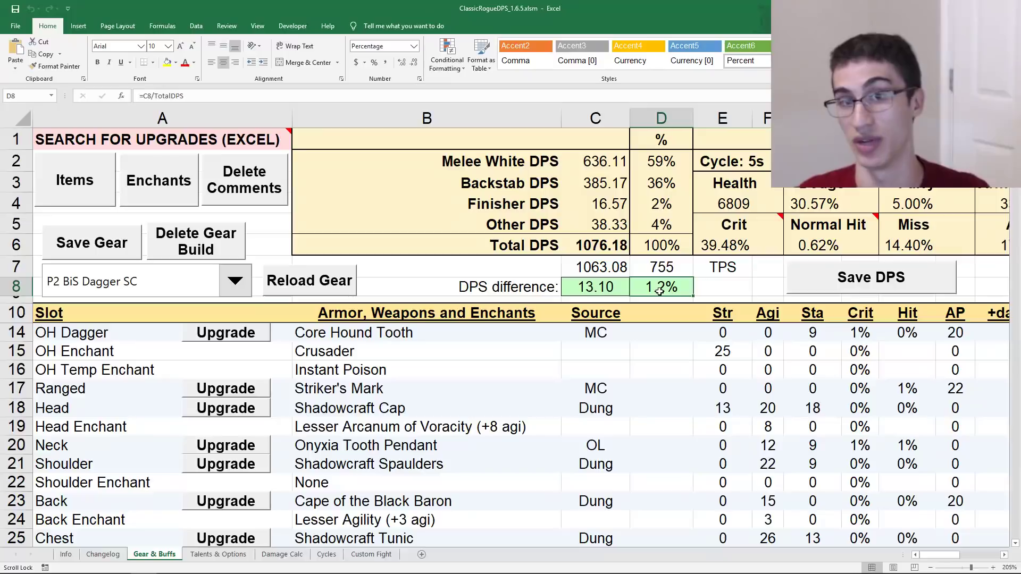
{"action": "scroll", "coordinate": [439, 420], "scroll_direction": "down", "scroll_amount": 2}
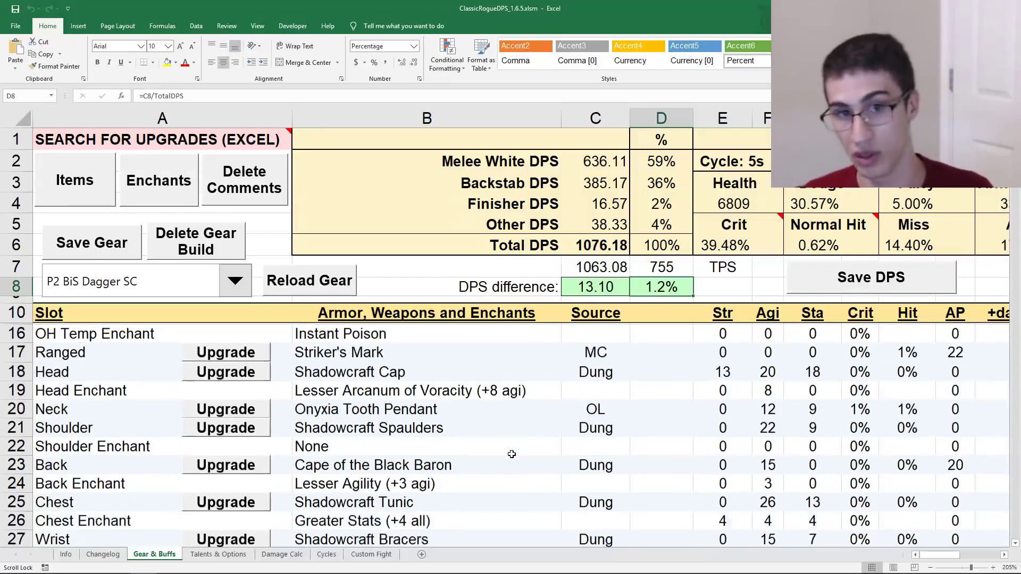
{"action": "left_click", "coordinate": [439, 420]}
{"action": "scroll", "coordinate": [443, 463], "scroll_direction": "down", "scroll_amount": 4}
{"action": "scroll", "coordinate": [443, 463], "scroll_direction": "up", "scroll_amount": 7}
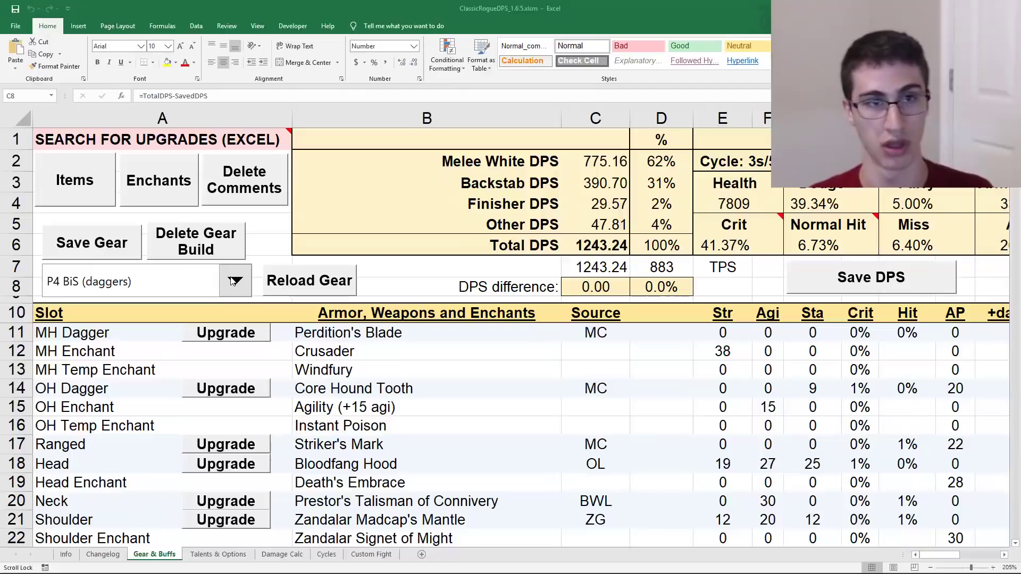
Step: Load the saved gear build P4 BiS (daggers) DM in place of P4 BiS (daggers)
{"action": "scroll", "coordinate": [168, 288], "scroll_direction": "down", "scroll_amount": 1}
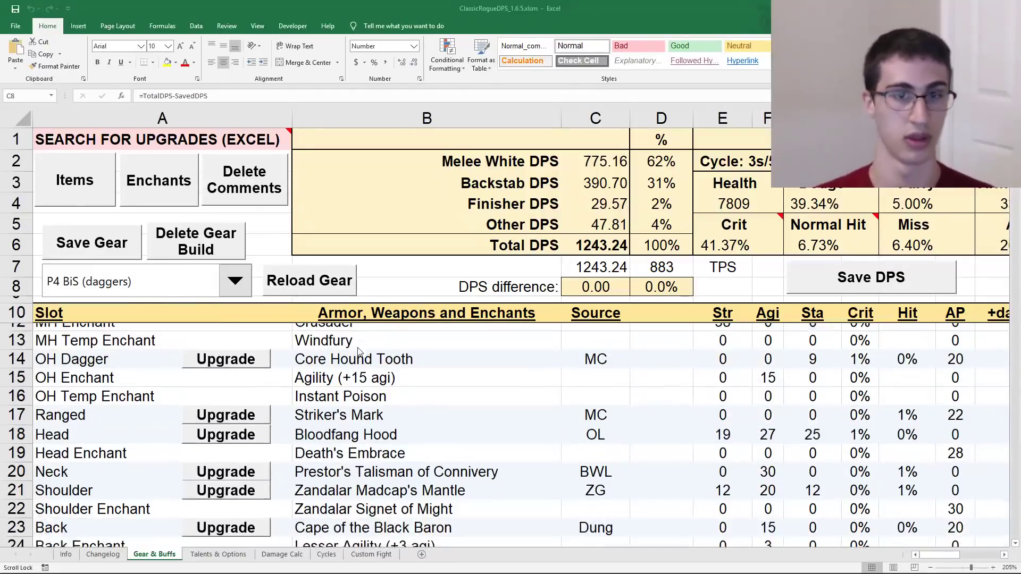
{"action": "scroll", "coordinate": [243, 289], "scroll_direction": "up", "scroll_amount": 1}
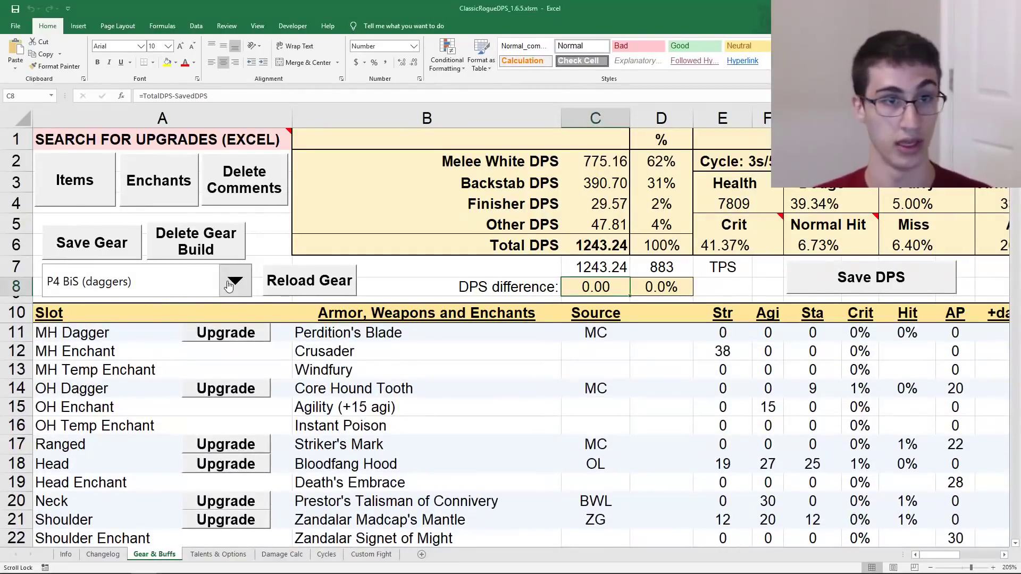
{"action": "left_click", "coordinate": [243, 289]}
{"action": "scroll", "coordinate": [252, 376], "scroll_direction": "down", "scroll_amount": 1}
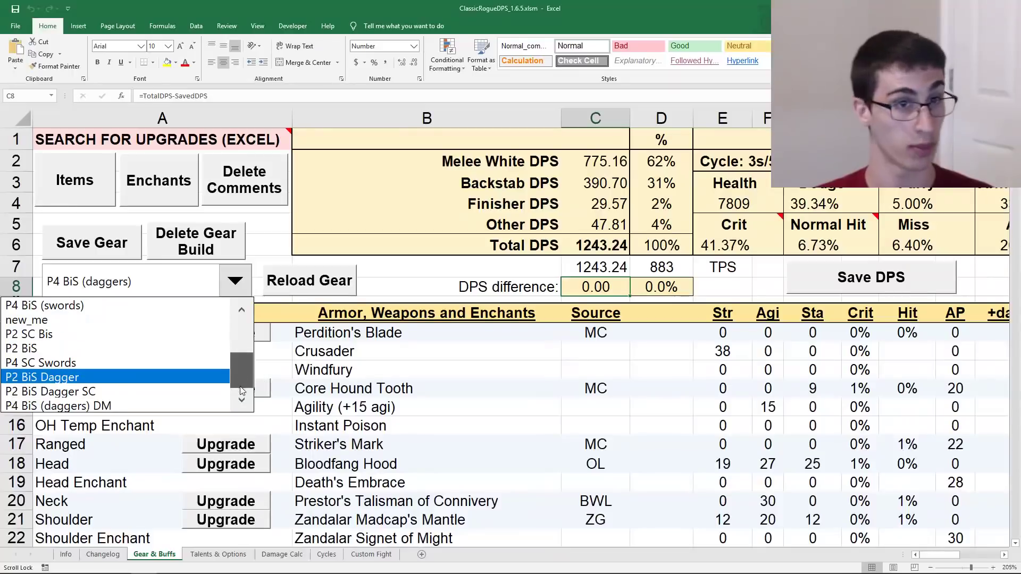
{"action": "left_click", "coordinate": [133, 405]}
{"action": "left_click", "coordinate": [547, 324]}
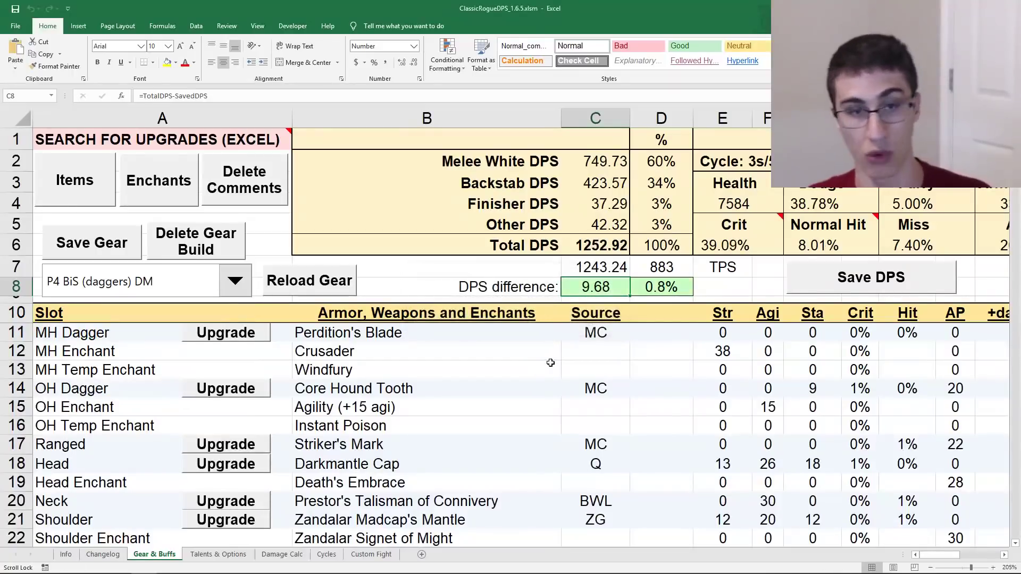
Step: Examine the Darkmantle bracers, belt, cap and tunic in the loaded build and its absolute and percentage DPS difference
{"action": "scroll", "coordinate": [550, 362], "scroll_direction": "down", "scroll_amount": 5}
{"action": "left_click", "coordinate": [396, 357]}
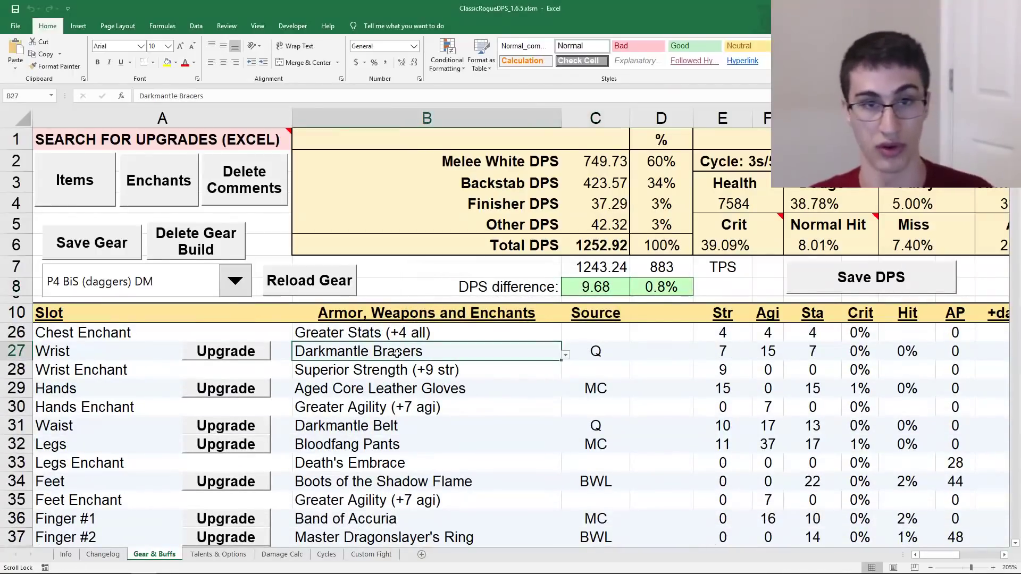
{"action": "left_click", "coordinate": [394, 426]}
{"action": "scroll", "coordinate": [420, 428], "scroll_direction": "up", "scroll_amount": 3}
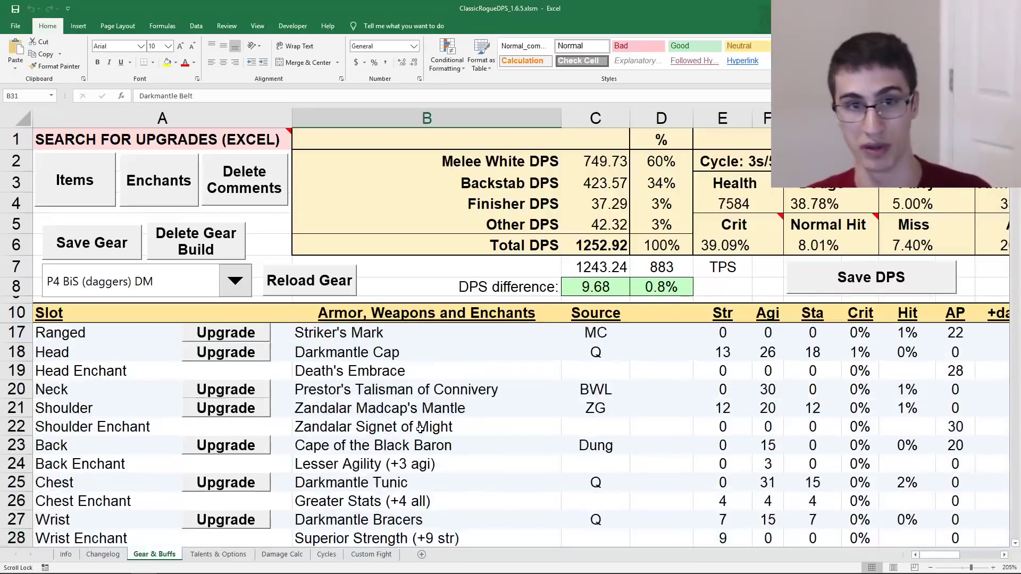
{"action": "left_click", "coordinate": [359, 352]}
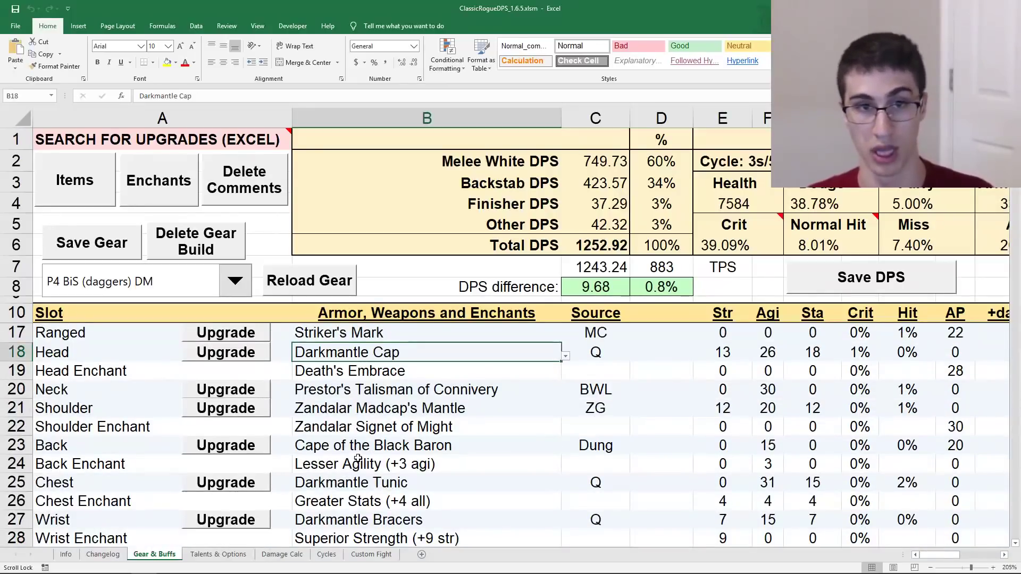
{"action": "left_click", "coordinate": [354, 482]}
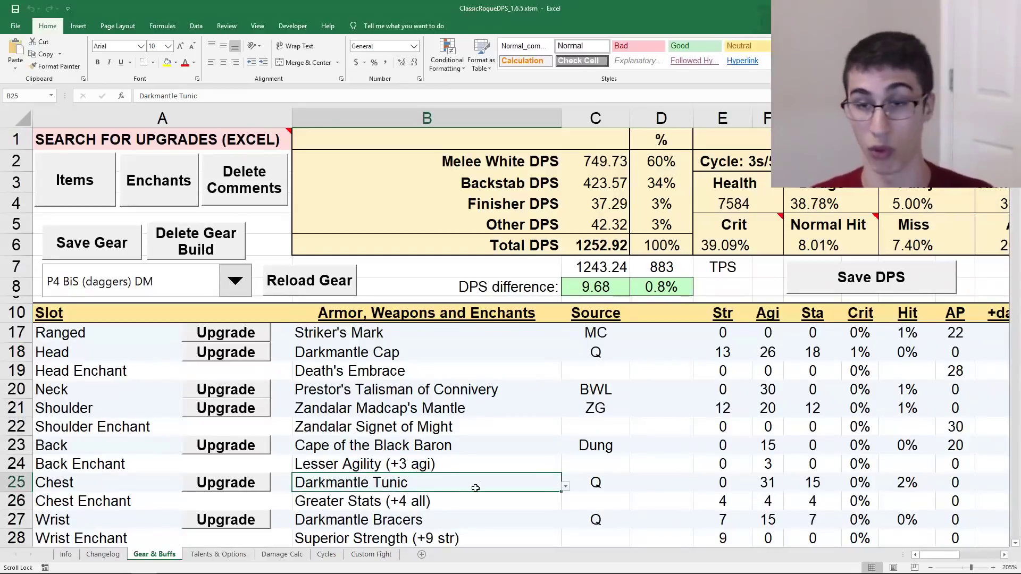
{"action": "scroll", "coordinate": [471, 482], "scroll_direction": "up", "scroll_amount": 2}
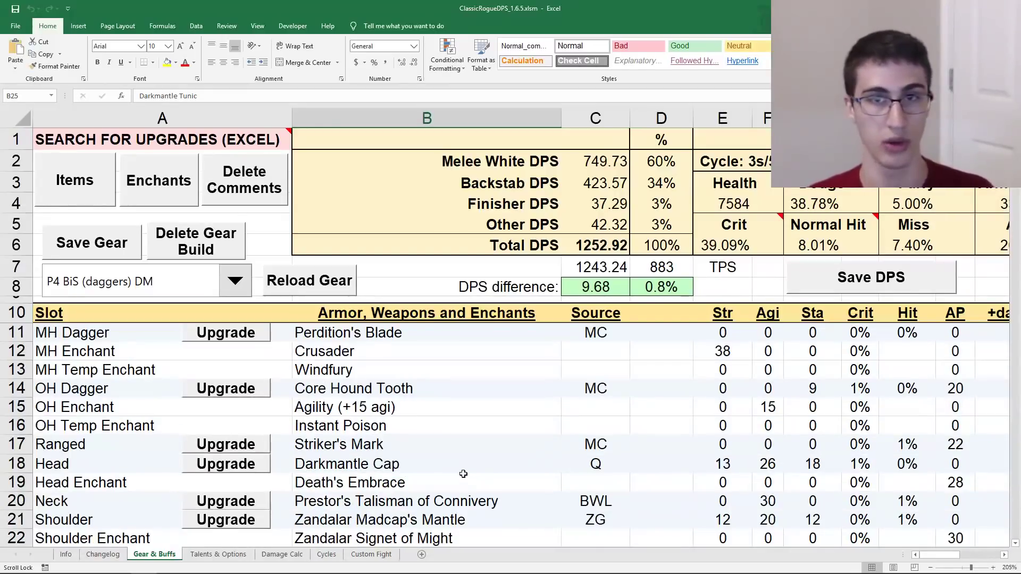
{"action": "left_click", "coordinate": [601, 286]}
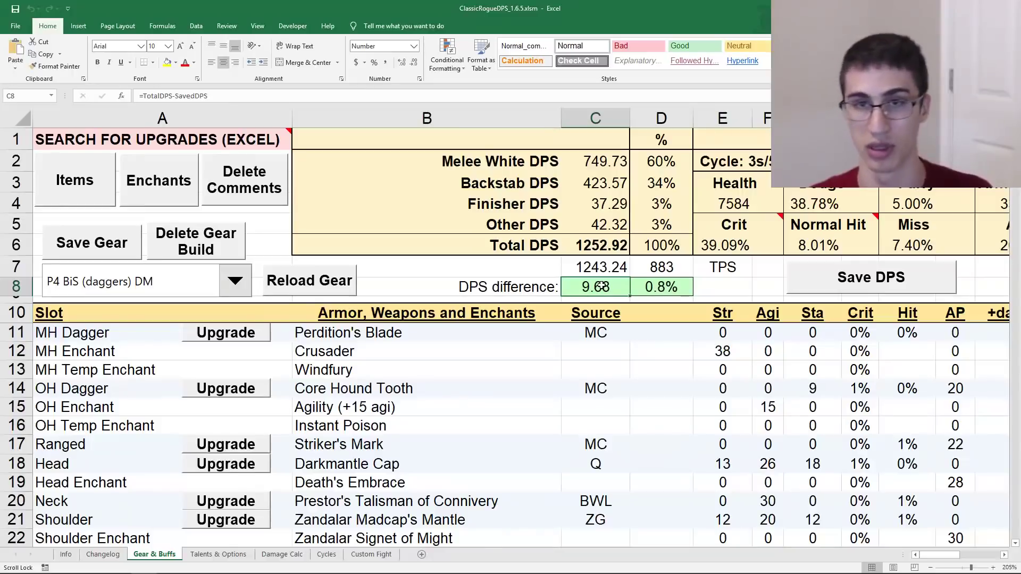
{"action": "left_click", "coordinate": [661, 287]}
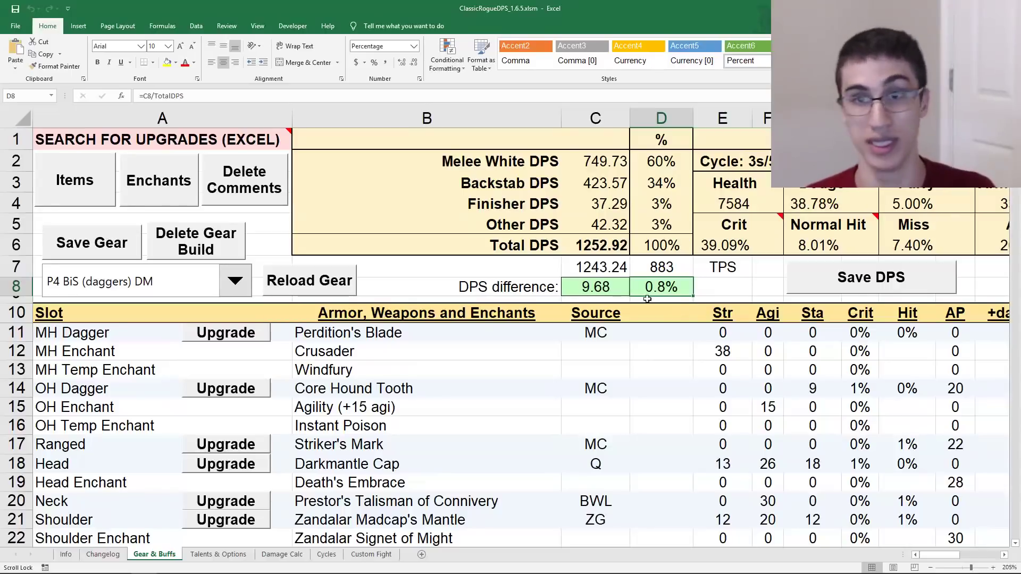
{"action": "left_click", "coordinate": [605, 287]}
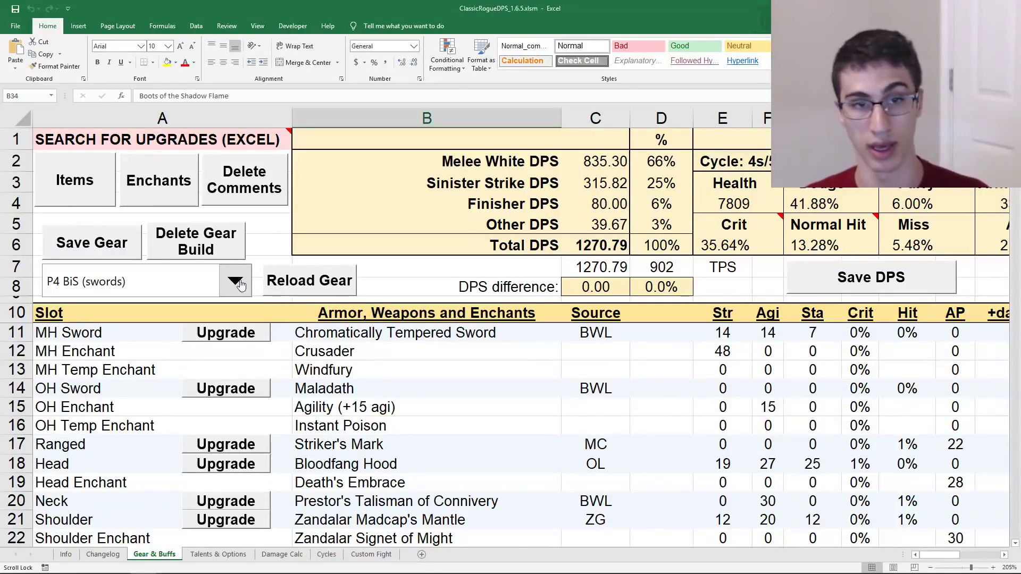
Step: Check the active talent build on the Talents & Options sheet, and load the gear build P4 BiS sword DM on Gear & Buffs
{"action": "left_click", "coordinate": [217, 554]}
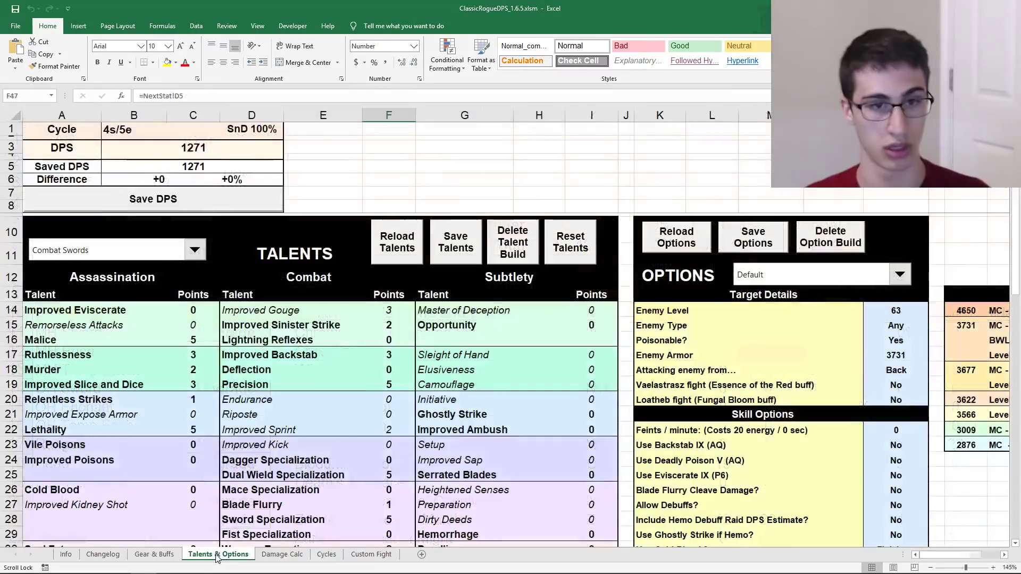
{"action": "left_click", "coordinate": [168, 556]}
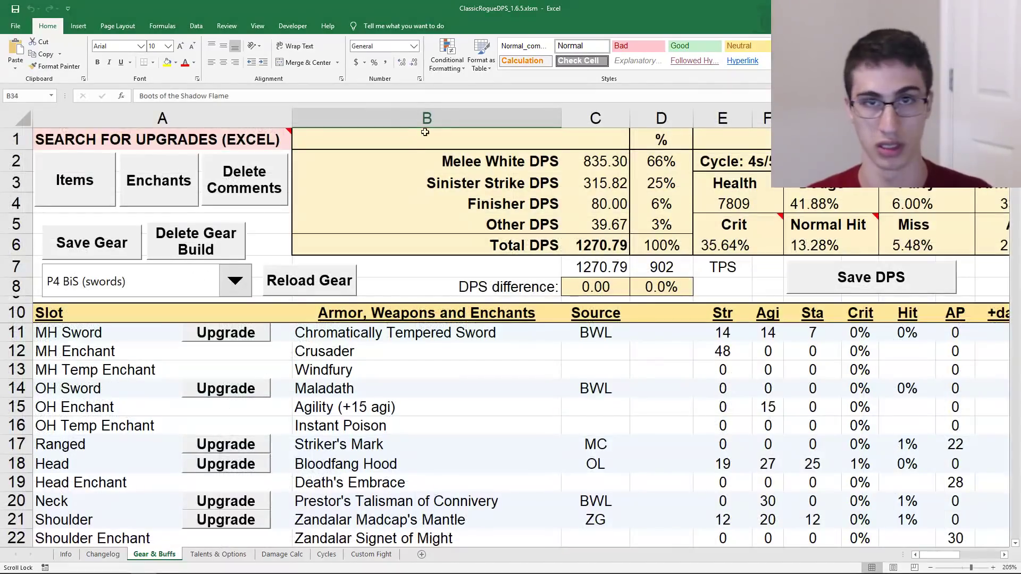
{"action": "left_click", "coordinate": [235, 281]}
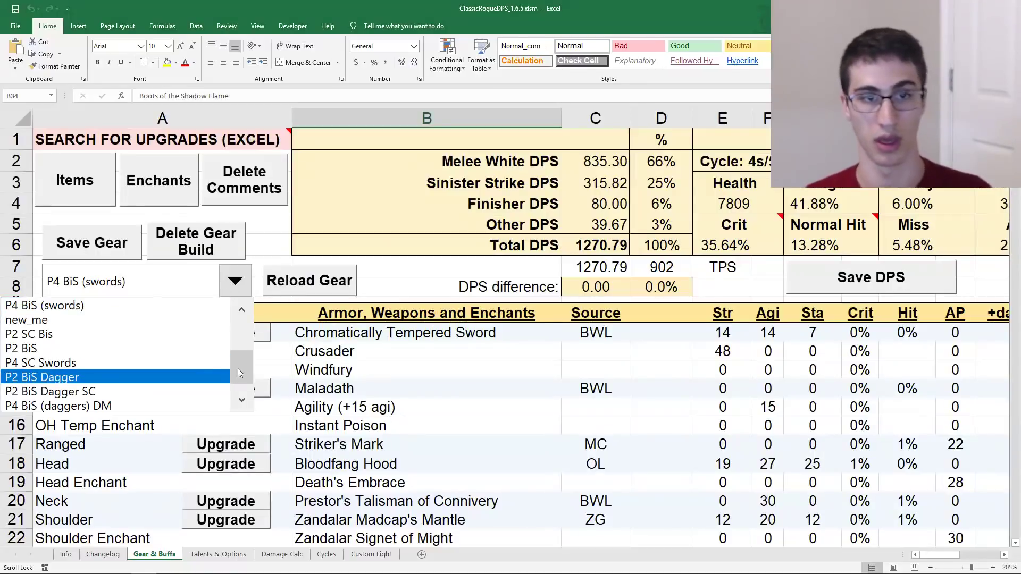
{"action": "scroll", "coordinate": [238, 372], "scroll_direction": "down", "scroll_amount": 1}
{"action": "left_click", "coordinate": [152, 407]}
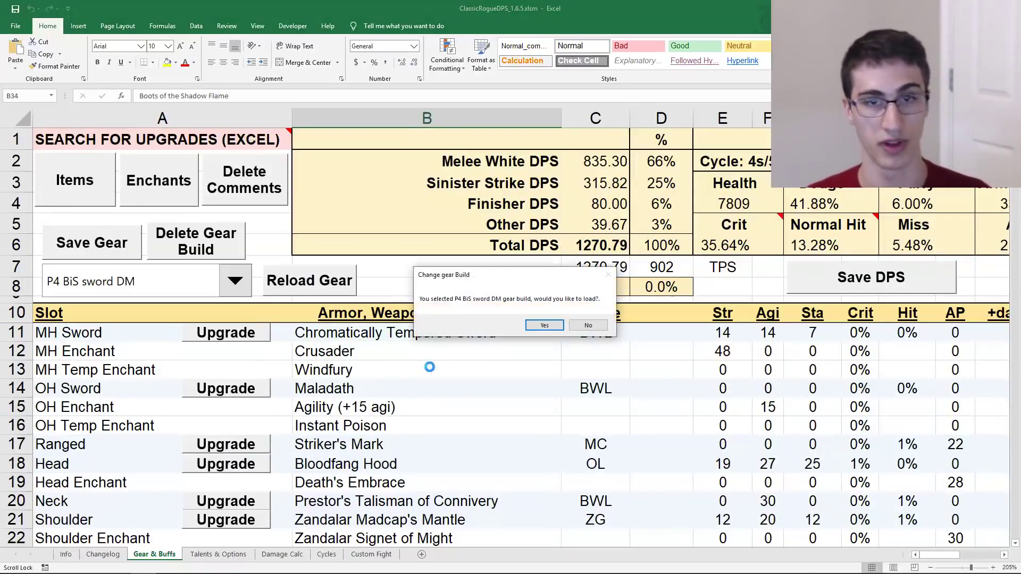
{"action": "left_click", "coordinate": [543, 326]}
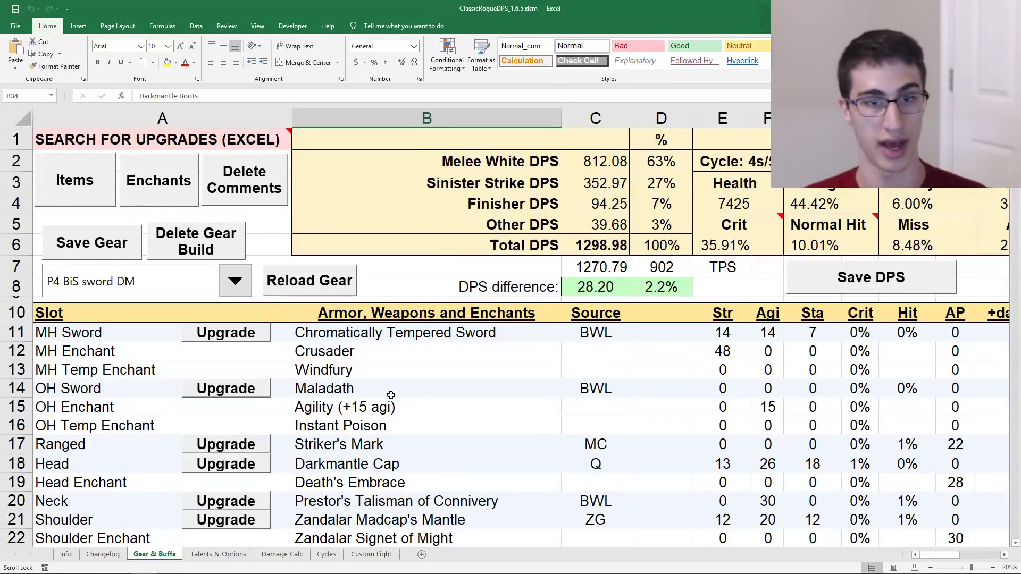
Step: Examine the Darkmantle cap, tunic, boots and gloves in the loaded P4 sword build and its absolute and percentage DPS difference
{"action": "scroll", "coordinate": [395, 385], "scroll_direction": "down", "scroll_amount": 1}
{"action": "left_click", "coordinate": [372, 410]}
{"action": "scroll", "coordinate": [371, 408], "scroll_direction": "down", "scroll_amount": 1}
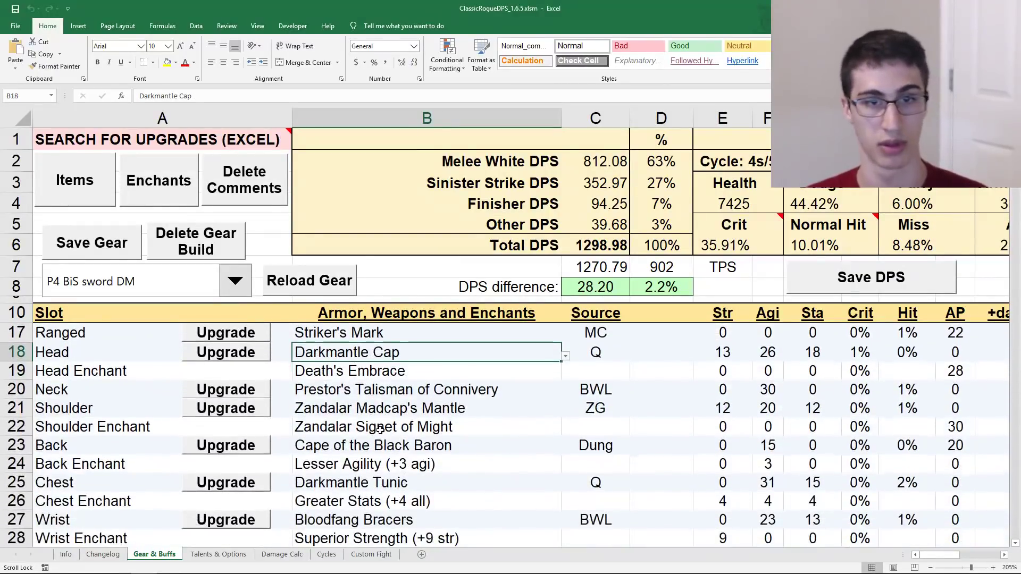
{"action": "left_click", "coordinate": [363, 482]}
{"action": "scroll", "coordinate": [378, 464], "scroll_direction": "down", "scroll_amount": 1}
{"action": "scroll", "coordinate": [378, 463], "scroll_direction": "down", "scroll_amount": 1}
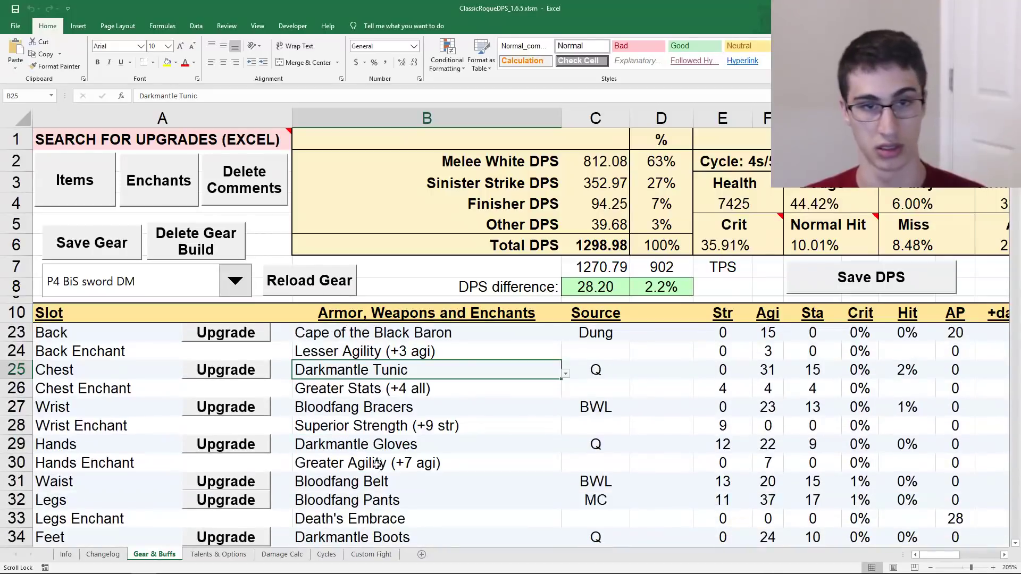
{"action": "scroll", "coordinate": [366, 498], "scroll_direction": "down", "scroll_amount": 1}
{"action": "left_click", "coordinate": [359, 483]}
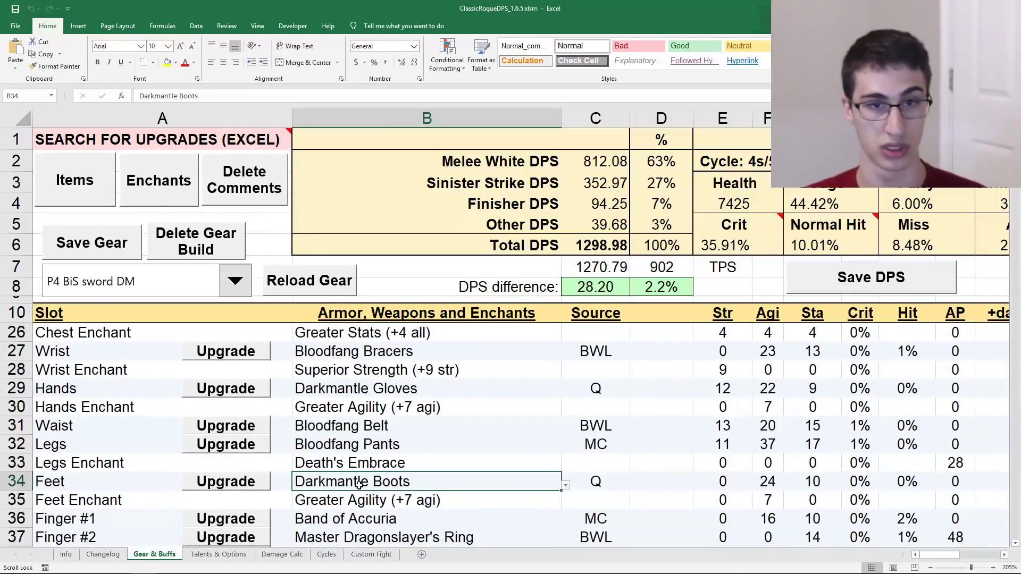
{"action": "scroll", "coordinate": [383, 501], "scroll_direction": "up", "scroll_amount": 2}
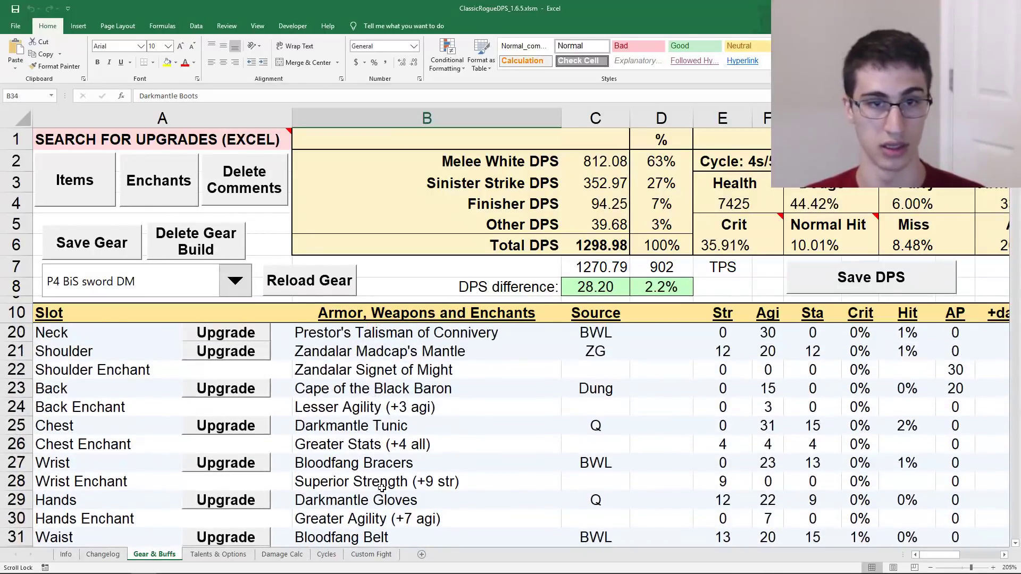
{"action": "left_click", "coordinate": [383, 500]}
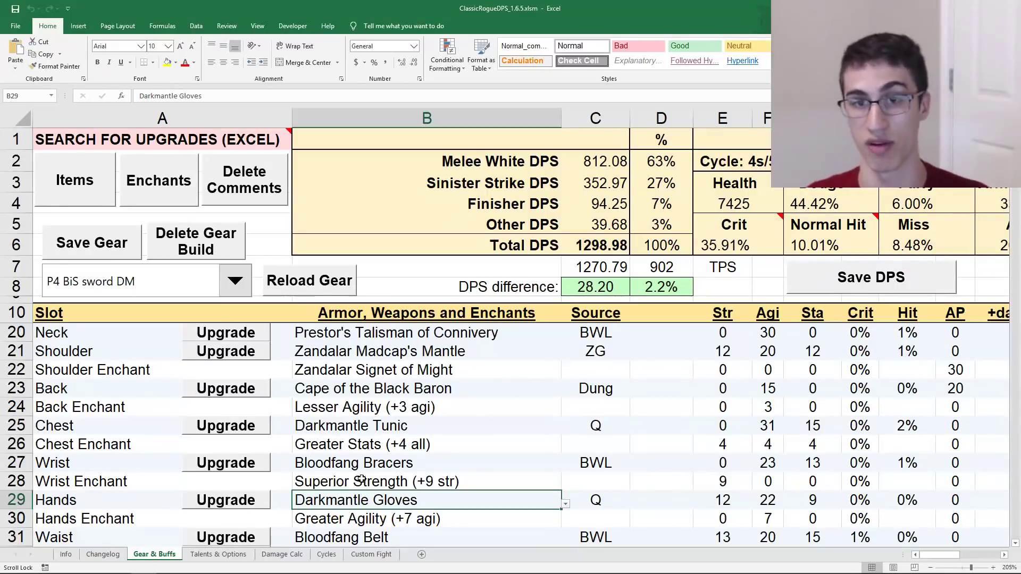
{"action": "scroll", "coordinate": [361, 479], "scroll_direction": "up", "scroll_amount": 3}
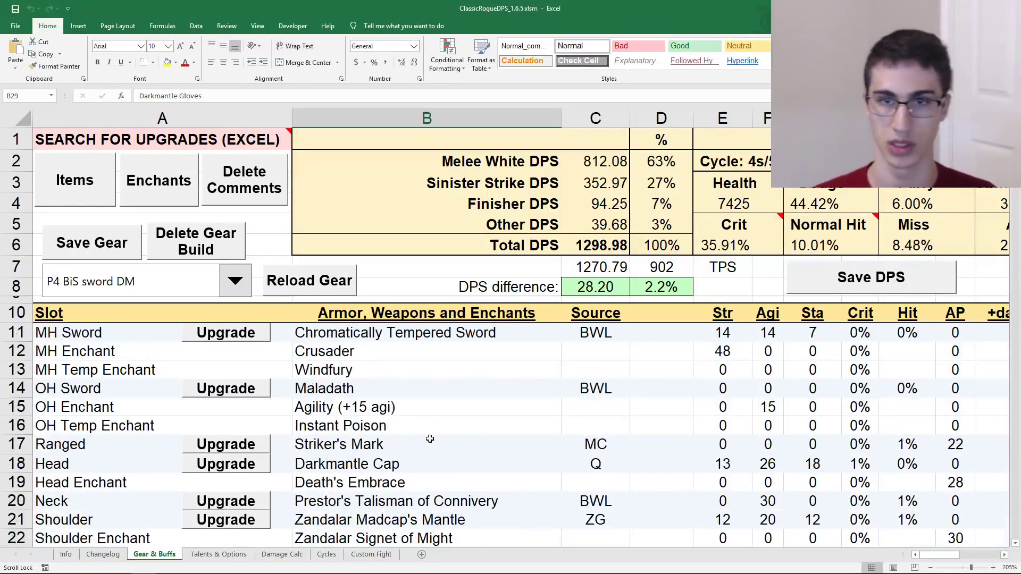
{"action": "left_click", "coordinate": [570, 294]}
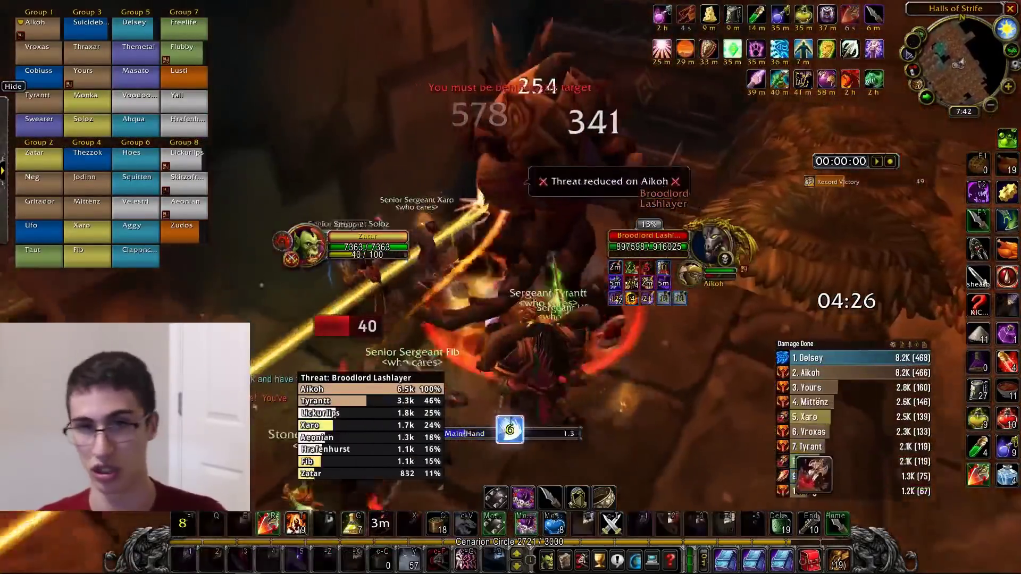
Step: Play the Twitch BWL speedrun video in short bursts from 00:31:59 to 00:32:02, examining the rogue's energy during the Broodlord Lashlayer fight
{"action": "key", "text": "space"}
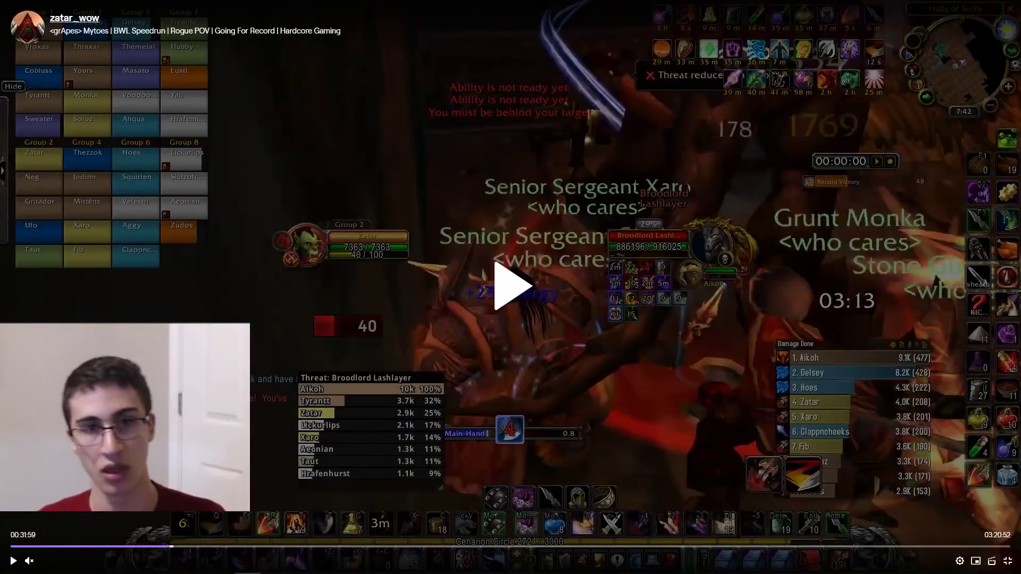
{"action": "key", "text": "space"}
{"action": "key", "text": "space"}
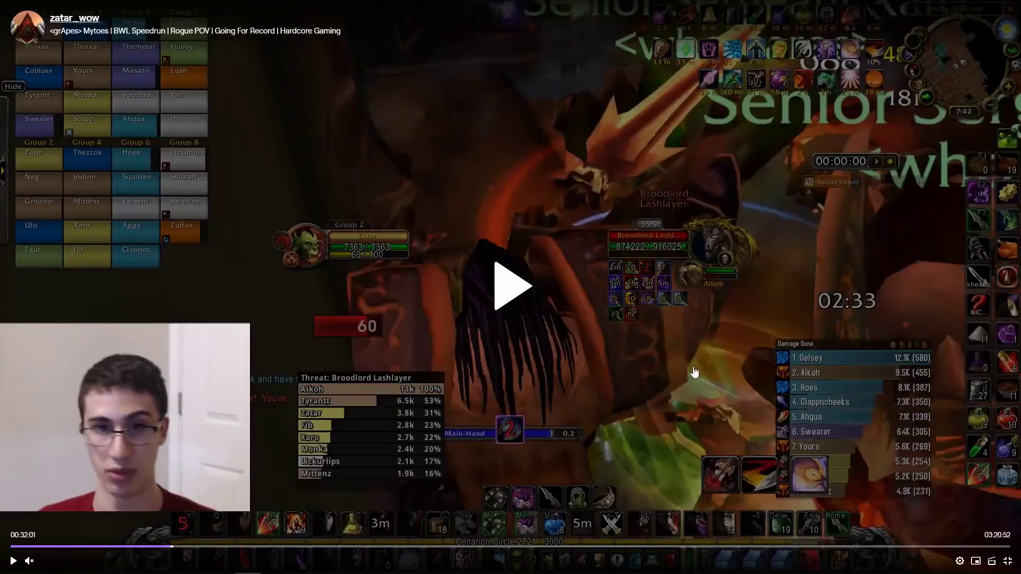
{"action": "left_click", "coordinate": [663, 379]}
{"action": "left_click", "coordinate": [663, 378]}
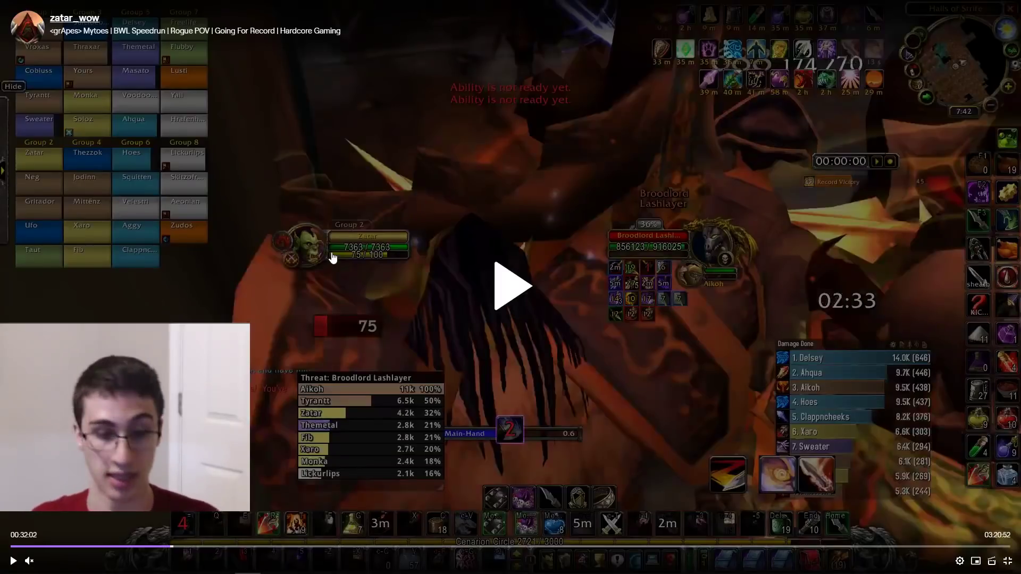
{"action": "left_click", "coordinate": [609, 393]}
{"action": "left_click", "coordinate": [607, 389]}
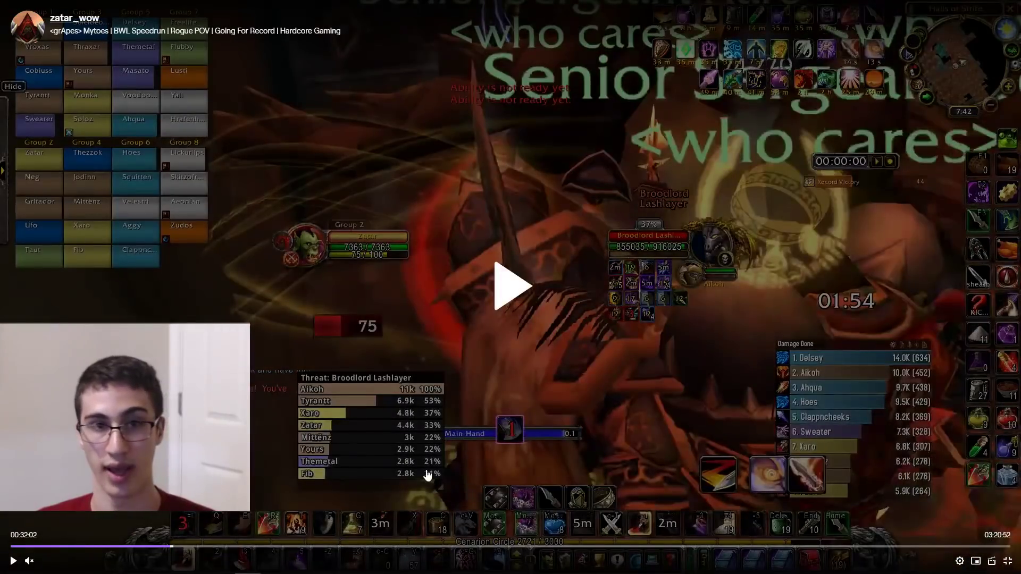
Step: Advance the paused speedrun video through 00:32:03 to 00:32:04 and examine the rogue's energy and main-hand swing timer
{"action": "left_click", "coordinate": [350, 391]}
{"action": "left_click", "coordinate": [372, 383]}
{"action": "left_click", "coordinate": [407, 373]}
{"action": "left_click", "coordinate": [425, 393]}
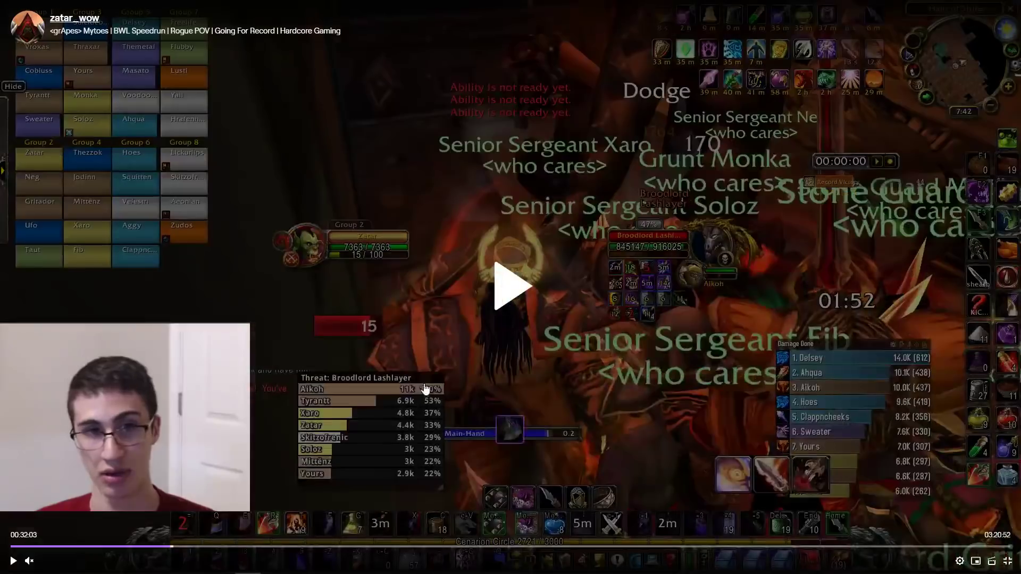
{"action": "left_click", "coordinate": [361, 532]}
{"action": "left_click", "coordinate": [171, 538]}
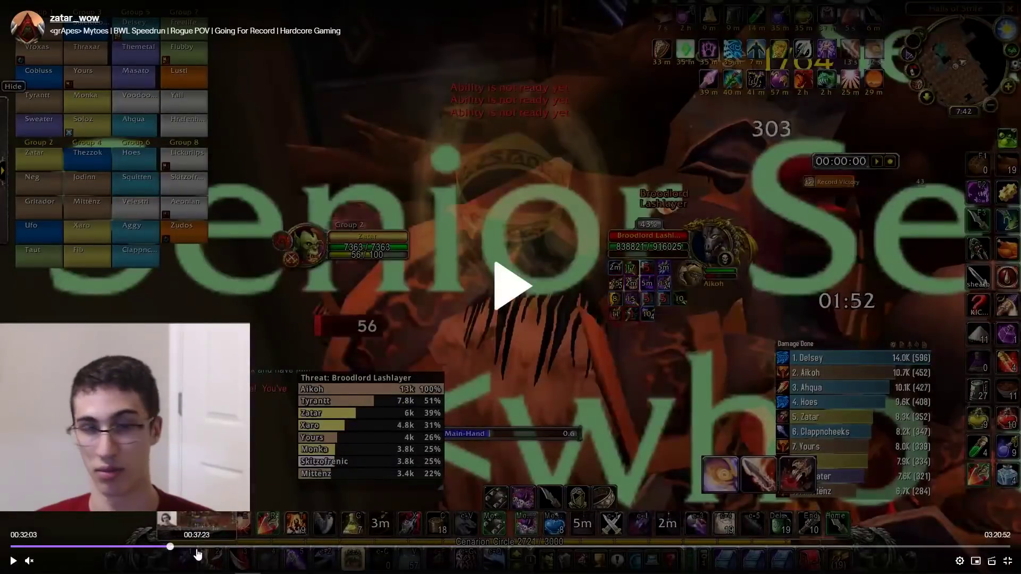
{"action": "left_click", "coordinate": [364, 355]}
{"action": "left_click", "coordinate": [403, 310]}
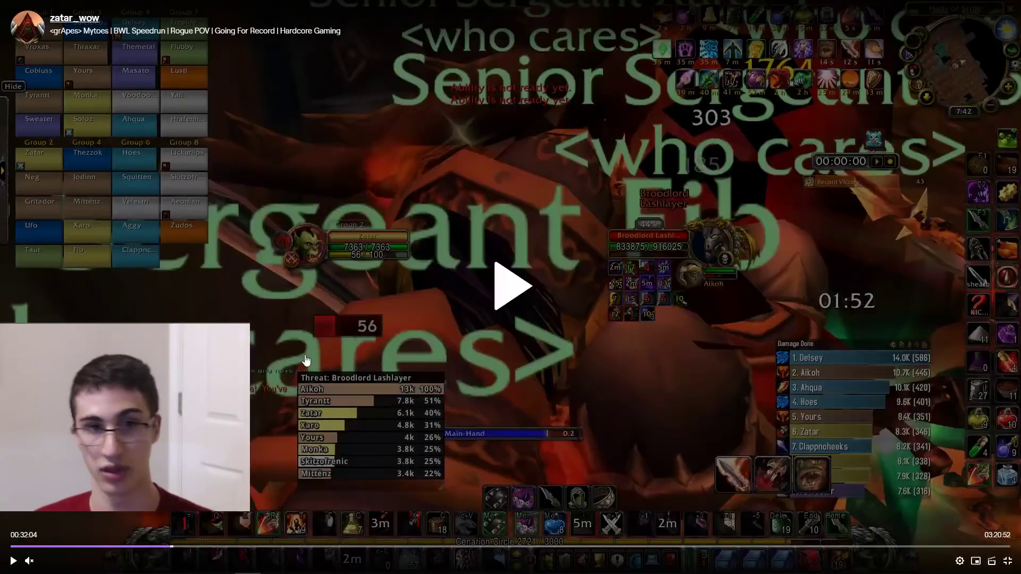